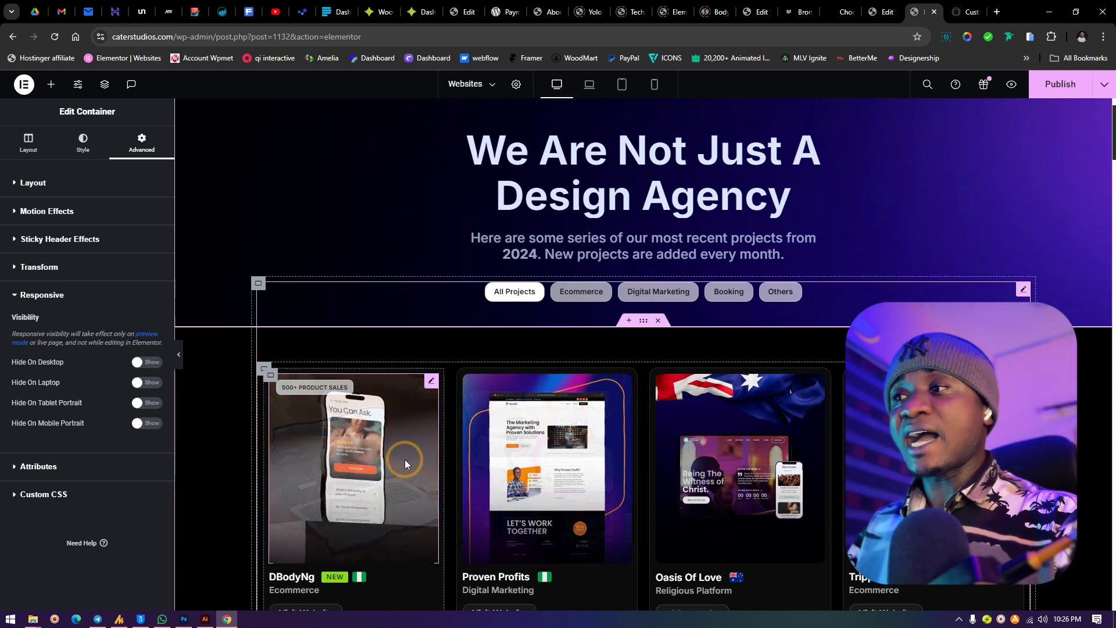
Step: Scroll through the portfolio section of project cards in the Elementor editor
{"action": "scroll", "coordinate": [382, 535], "scroll_direction": "down", "scroll_amount": 2}
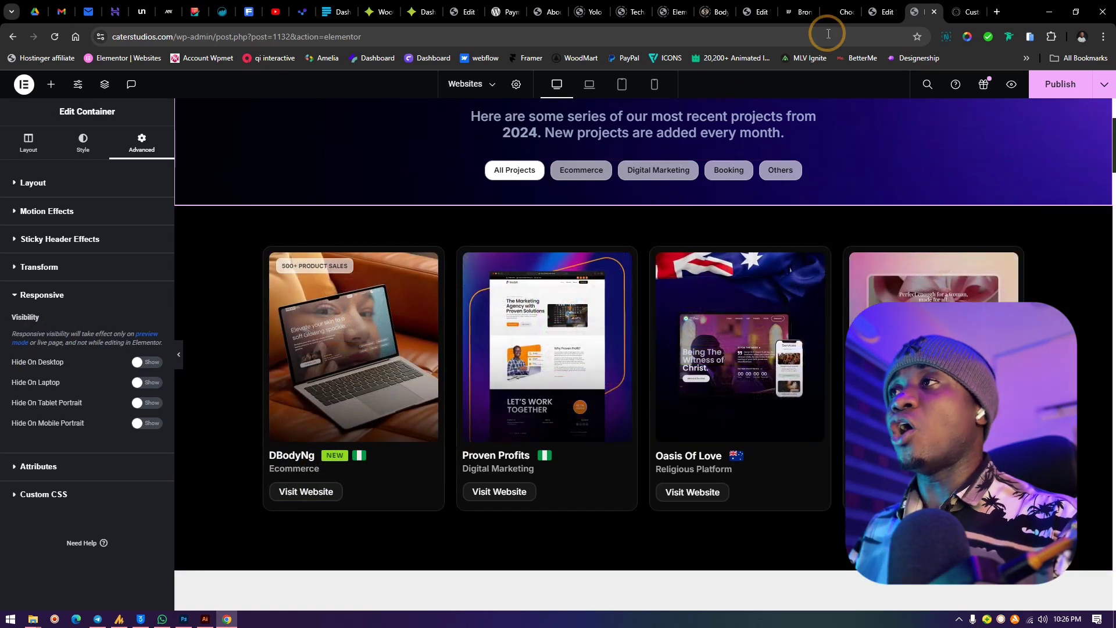
Step: Switch to the dbodyng site's Contact Us page in Elementor and scroll to the Basic widgets
{"action": "left_click", "coordinate": [425, 9]}
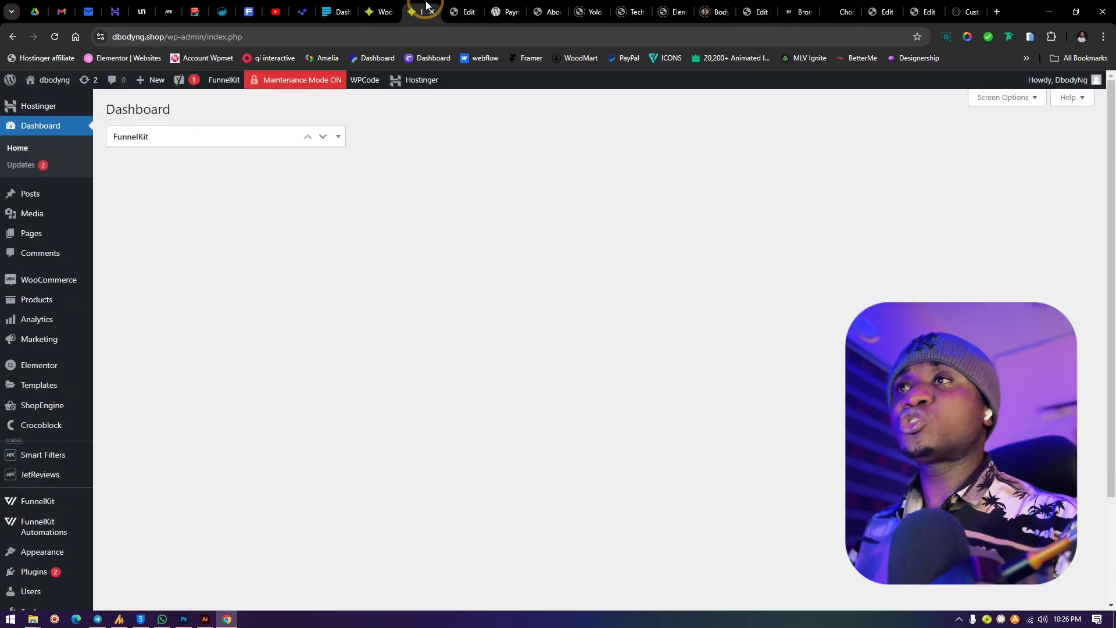
{"action": "left_click", "coordinate": [464, 12]}
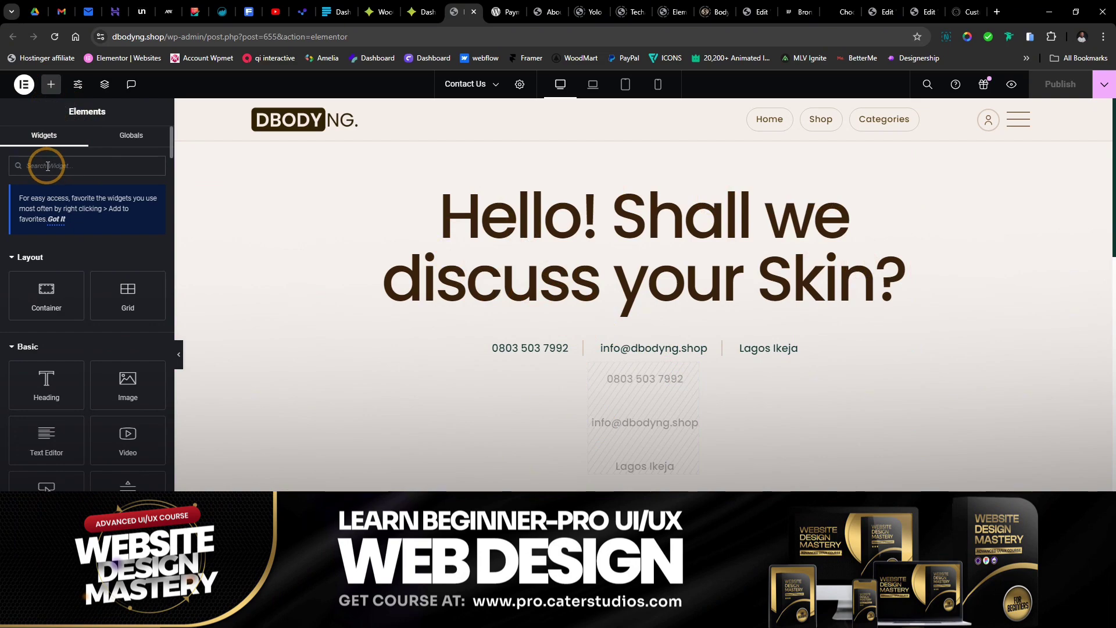
{"action": "scroll", "coordinate": [103, 414], "scroll_direction": "down", "scroll_amount": 2}
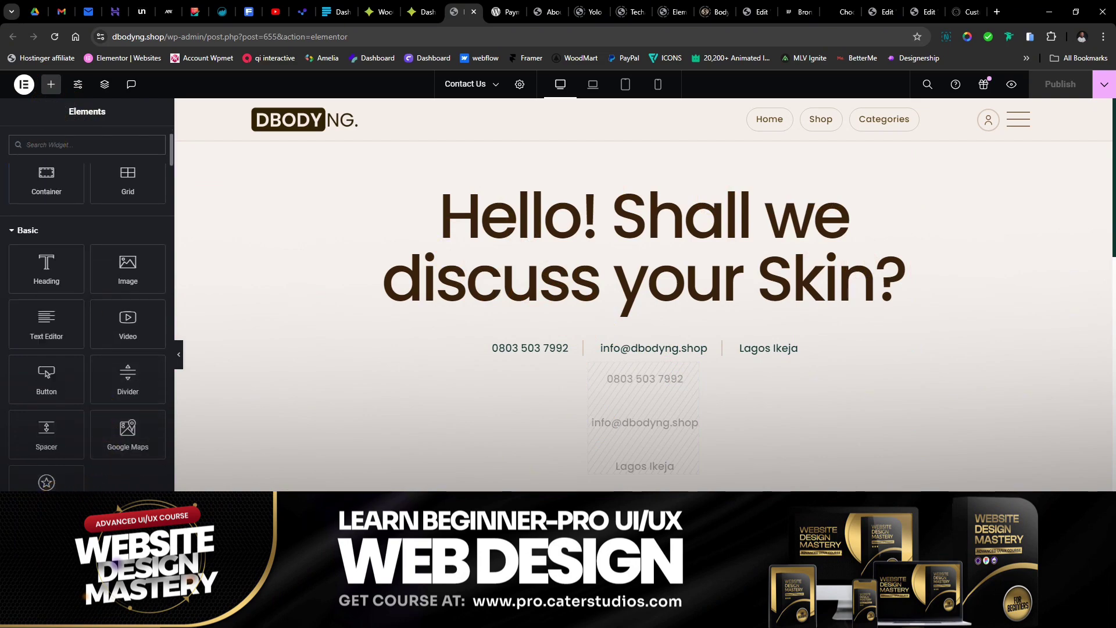
Step: Add a Button widget below the Hello! heading with a 28 px top margin
{"action": "left_click_drag", "start_coordinate": [47, 371], "coordinate": [726, 317]}
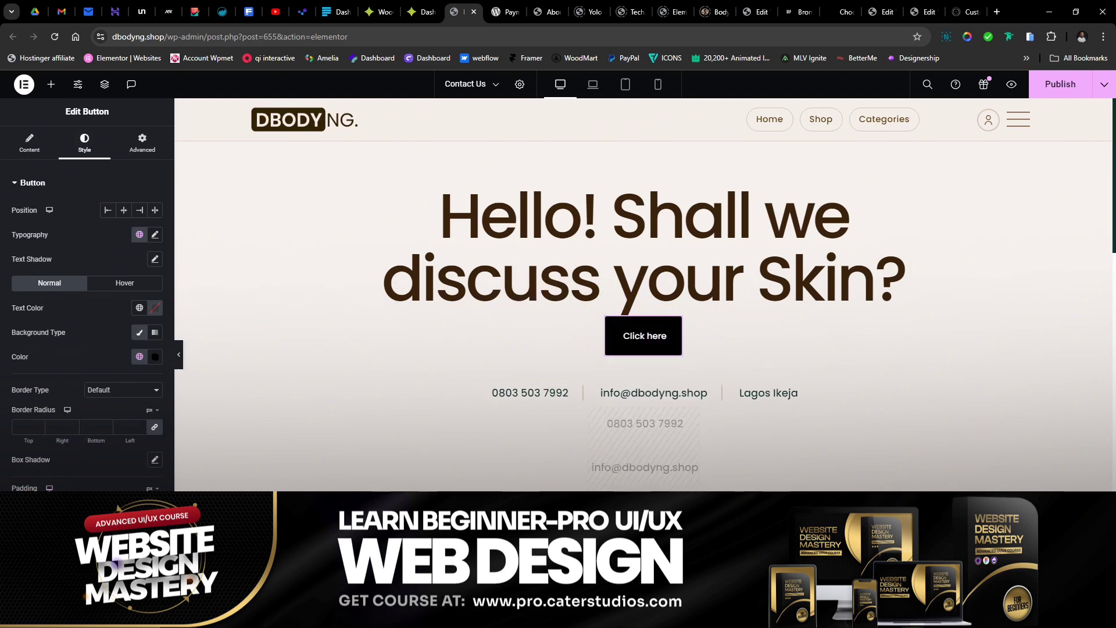
{"action": "left_click", "coordinate": [142, 147]}
{"action": "left_click", "coordinate": [153, 223]}
{"action": "left_click", "coordinate": [26, 224]}
{"action": "type", "text": "28"}
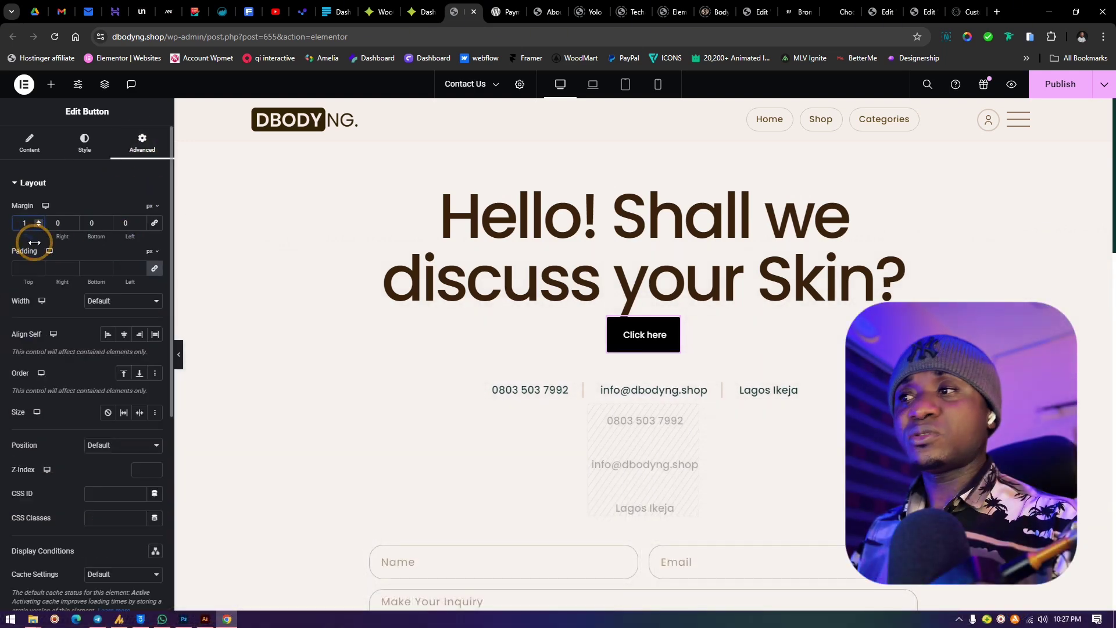
Step: Make the button text White and its background RED
{"action": "left_click", "coordinate": [84, 143]}
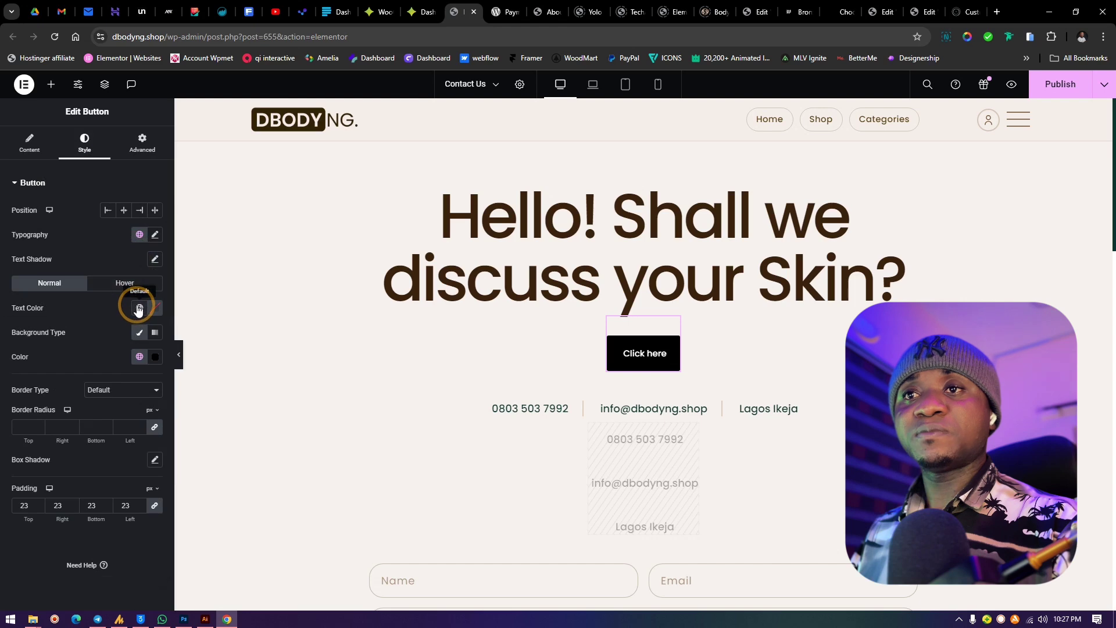
{"action": "left_click", "coordinate": [138, 308]}
{"action": "left_click", "coordinate": [75, 371]}
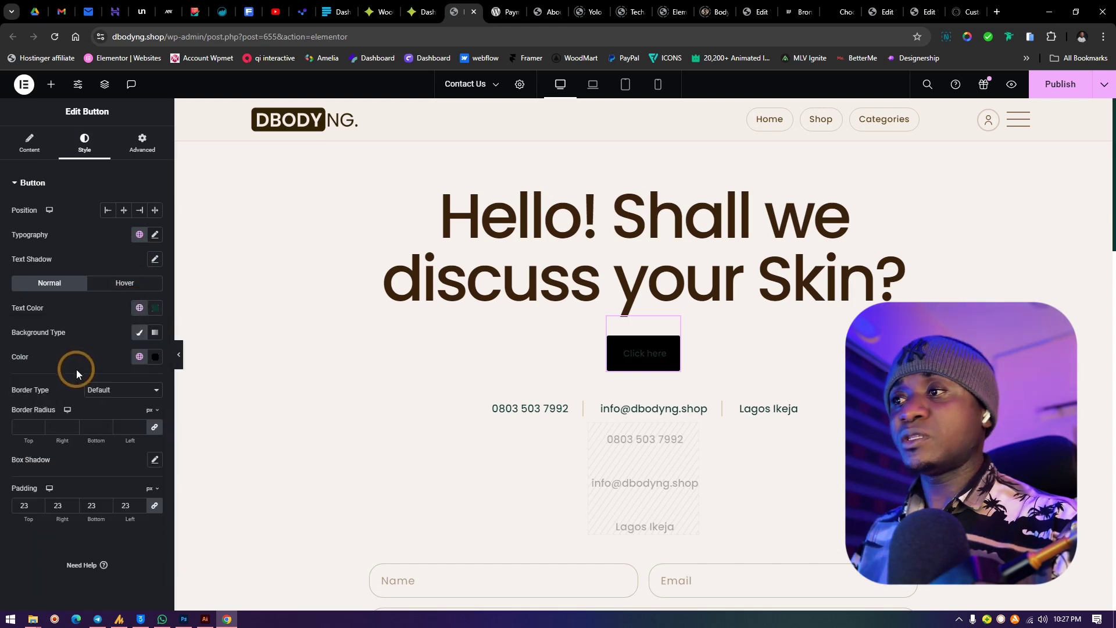
{"action": "left_click", "coordinate": [139, 307]}
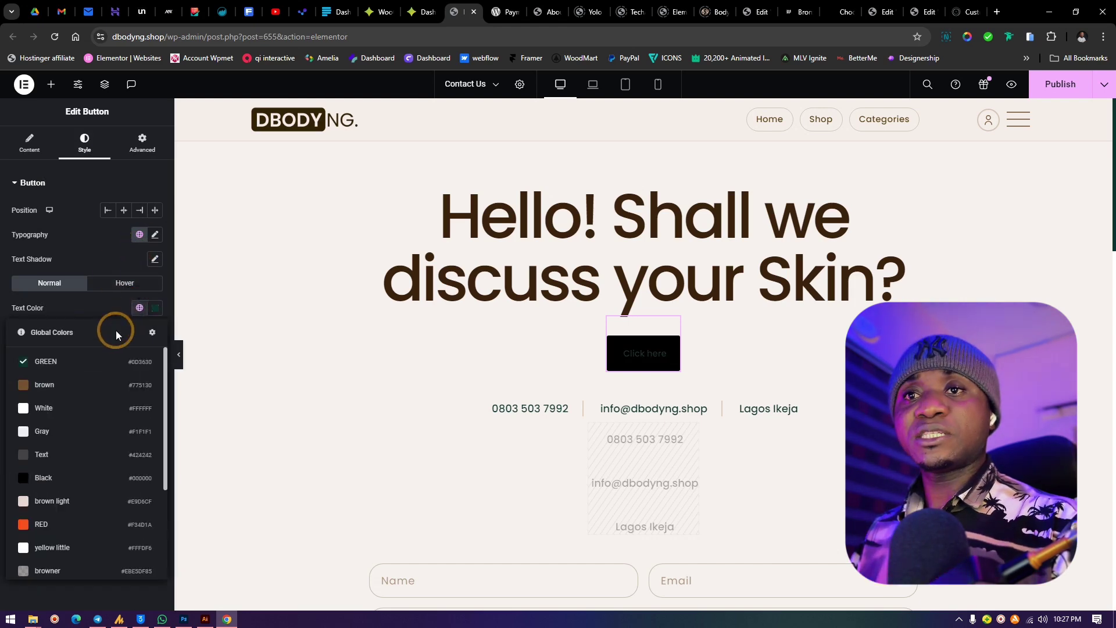
{"action": "left_click", "coordinate": [50, 411]}
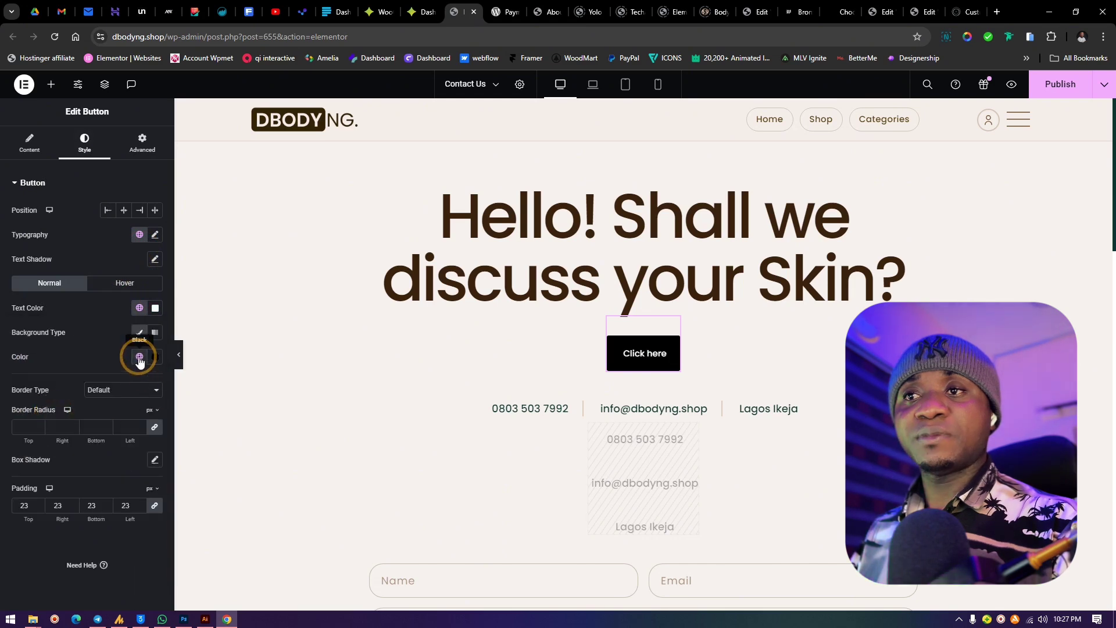
{"action": "left_click", "coordinate": [139, 359]}
{"action": "left_click", "coordinate": [50, 290]}
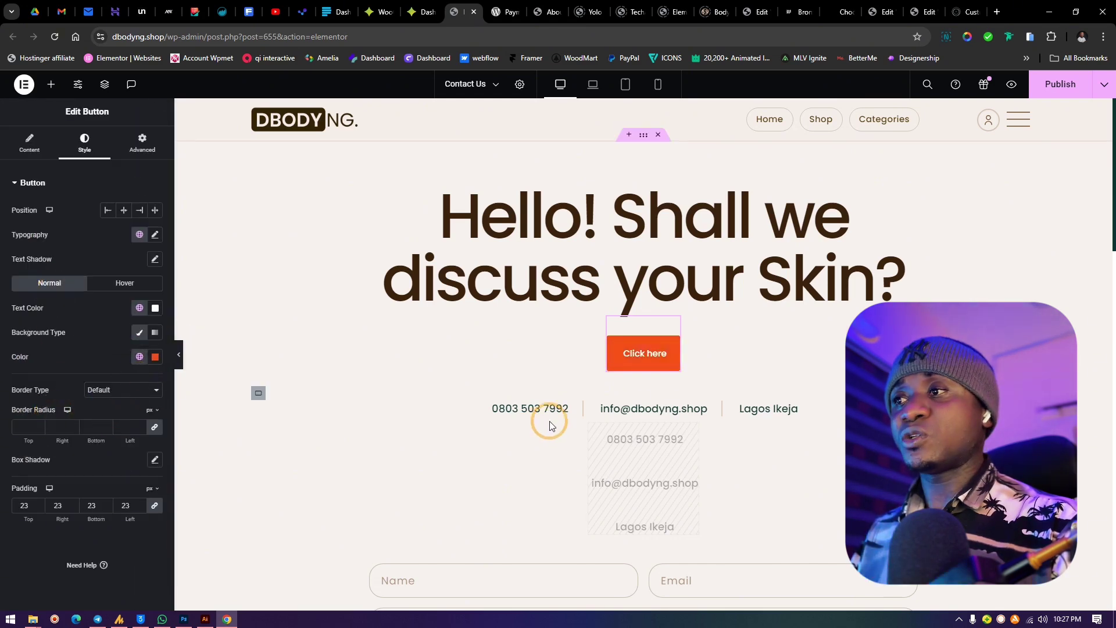
Step: Set the button's left and right padding to 50 and select the Click here label
{"action": "double_click", "coordinate": [130, 505]}
{"action": "type", "text": "50"}
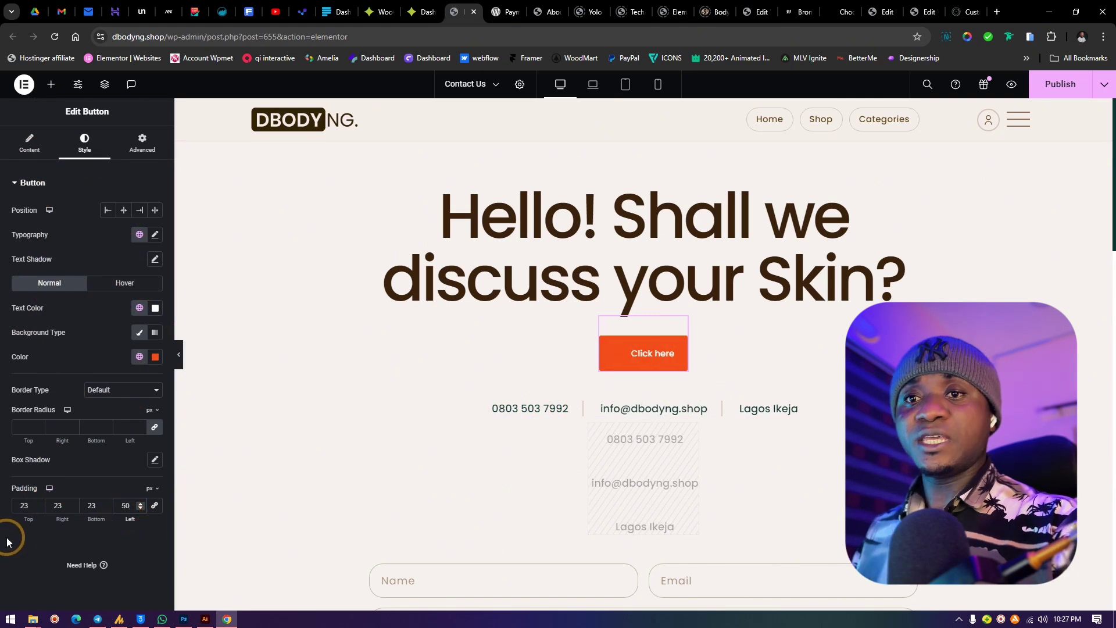
{"action": "double_click", "coordinate": [59, 506]}
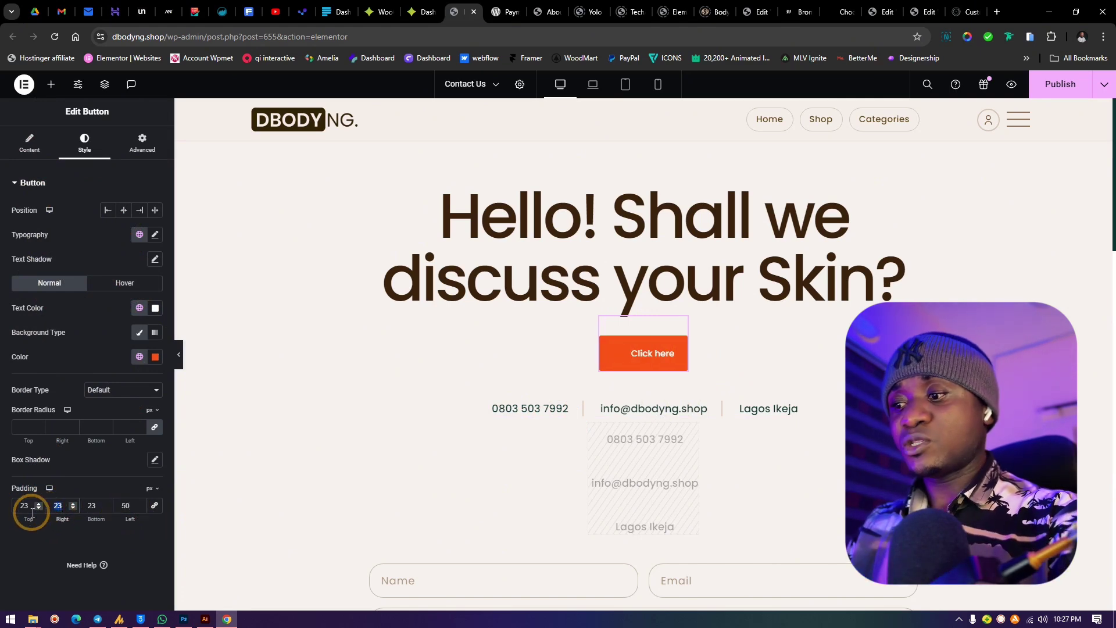
{"action": "type", "text": "50"}
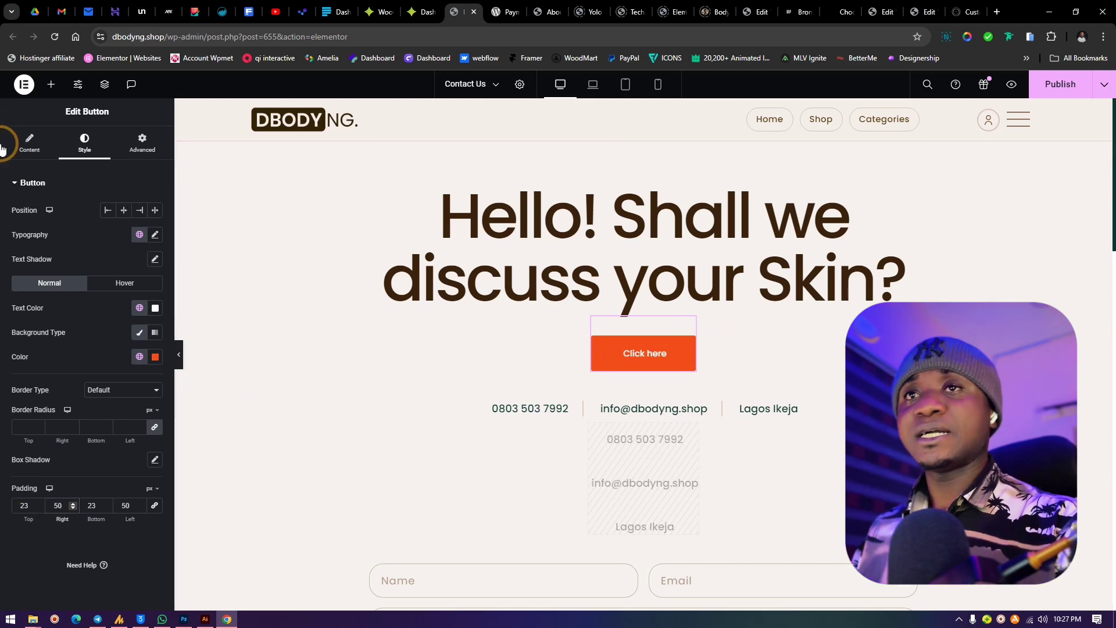
{"action": "left_click", "coordinate": [23, 142]}
{"action": "left_click_drag", "start_coordinate": [86, 236], "coordinate": [172, 243]}
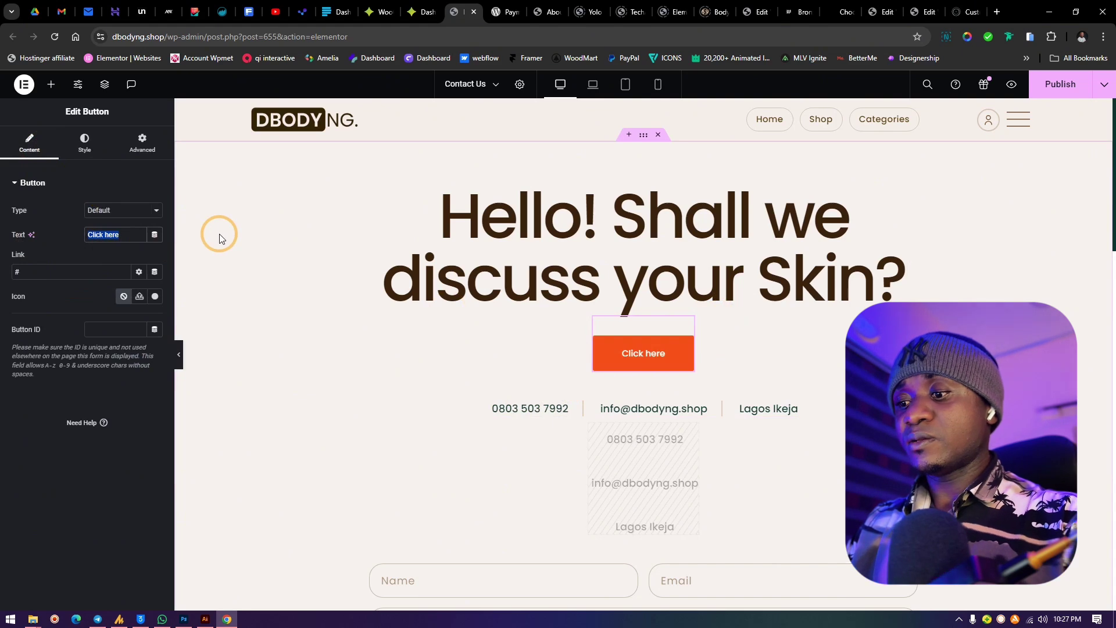
Step: Relabel the button 'Purchase Now' with 19 px font size and 400 (Normal) weight
{"action": "type", "text": "Purchase Now"}
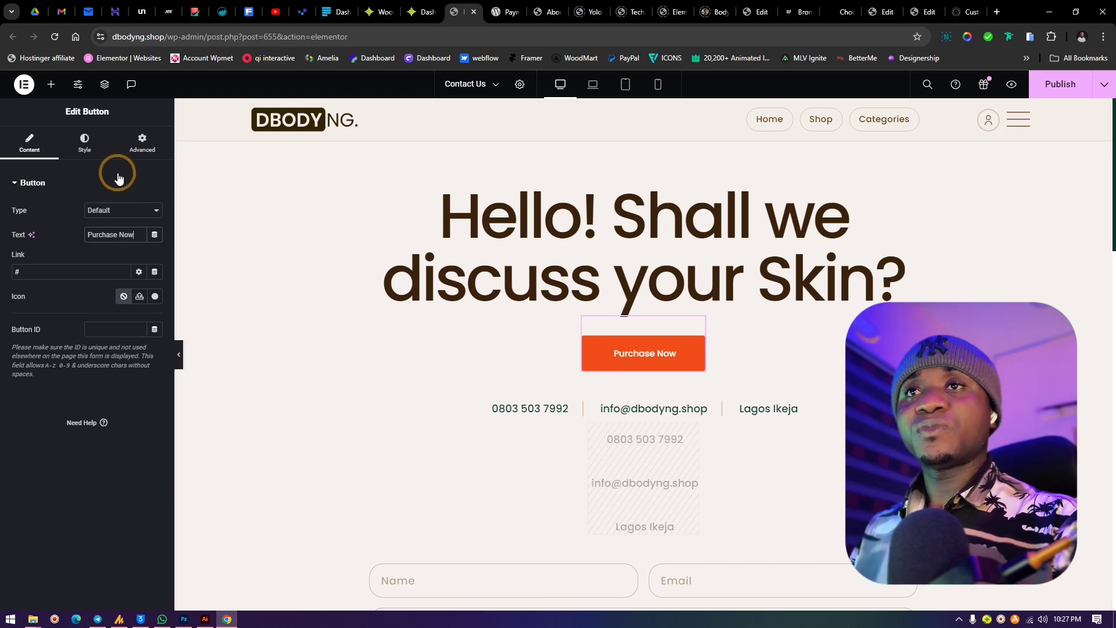
{"action": "left_click", "coordinate": [85, 142]}
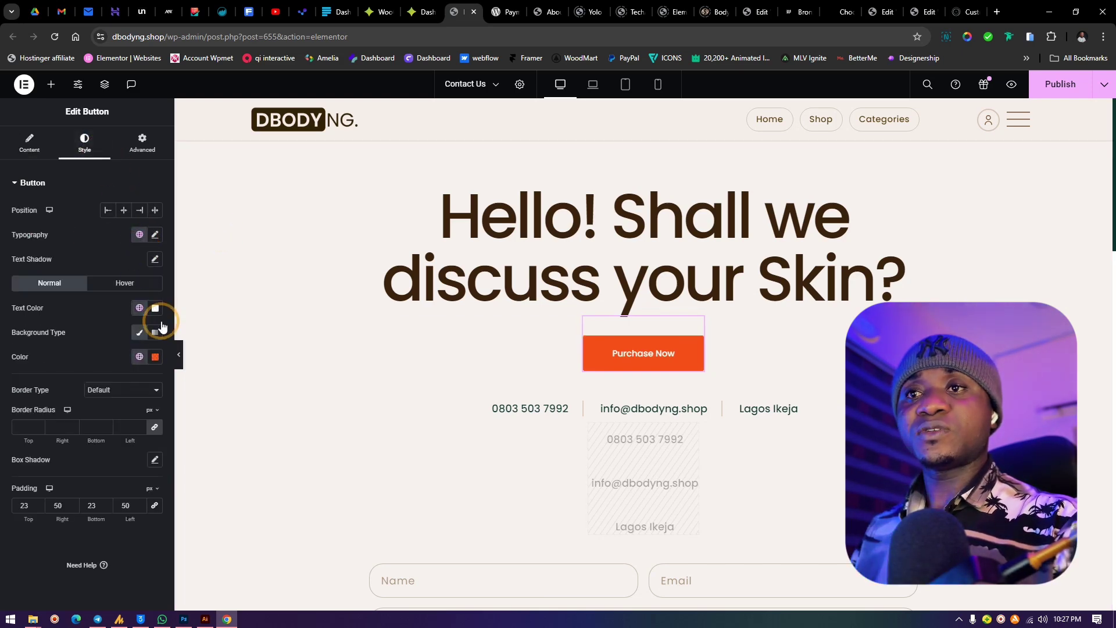
{"action": "left_click", "coordinate": [155, 235]}
{"action": "left_click", "coordinate": [132, 321]}
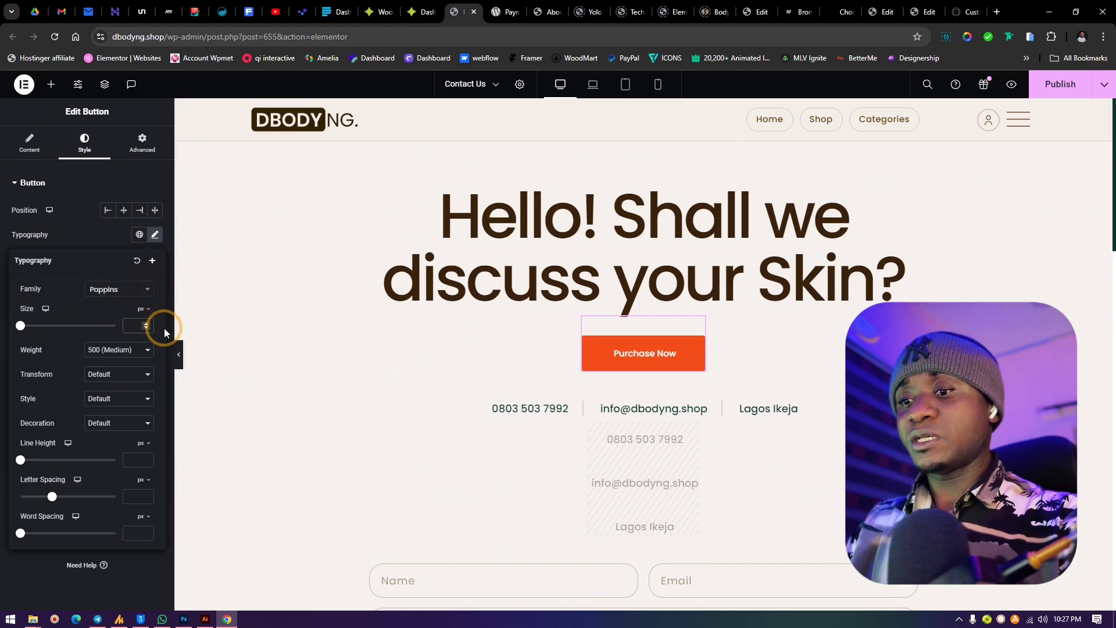
{"action": "type", "text": "19"}
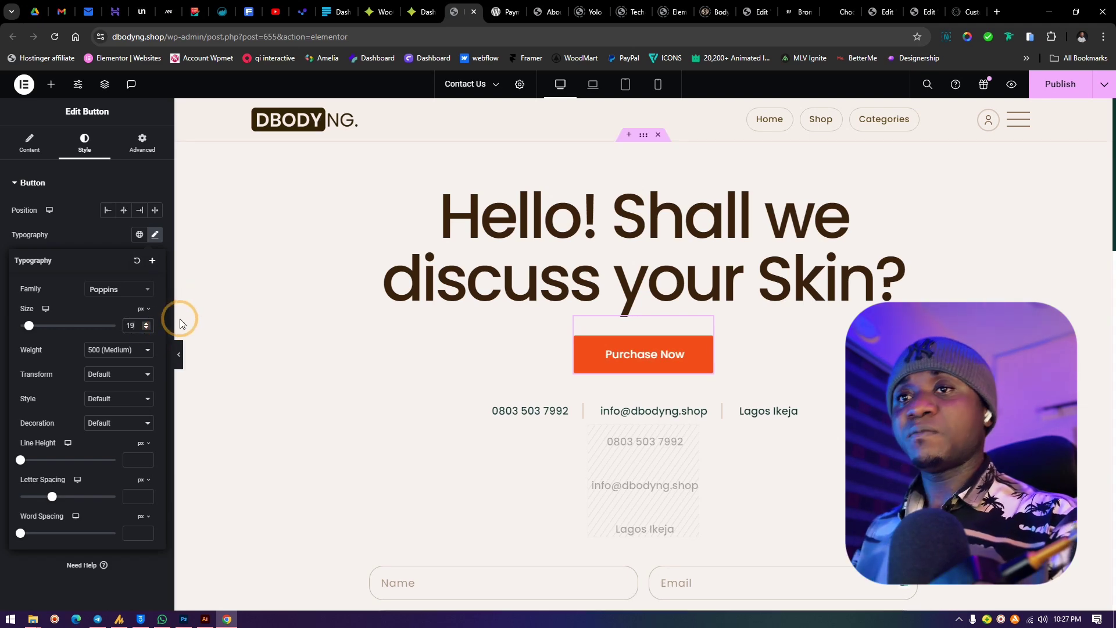
{"action": "left_click", "coordinate": [102, 349]}
{"action": "left_click", "coordinate": [110, 392]}
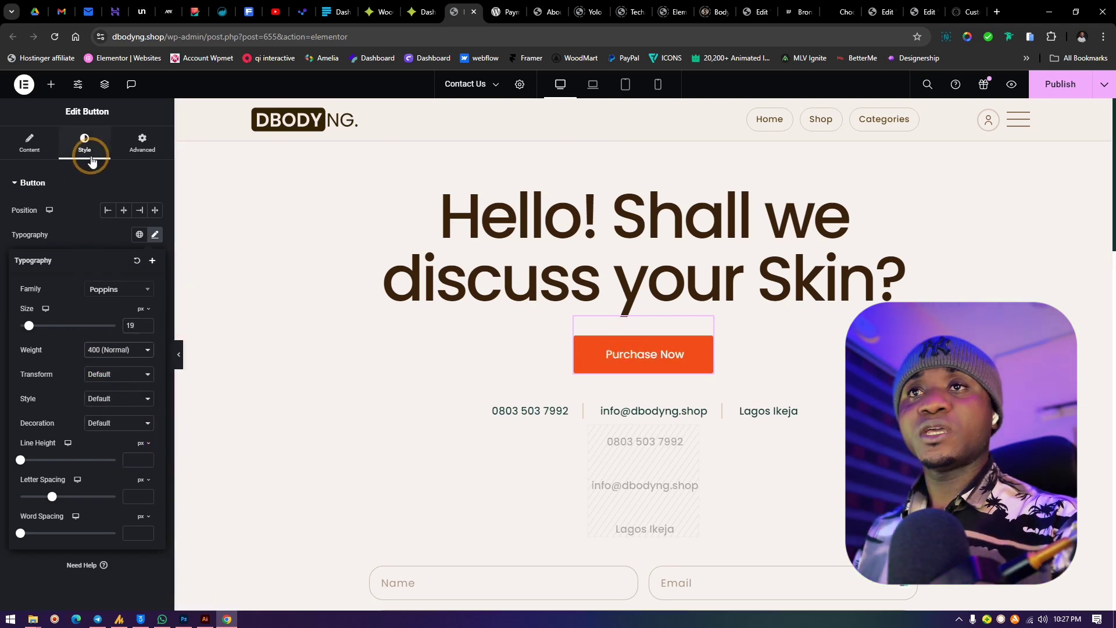
{"action": "left_click", "coordinate": [95, 243]}
Step: Set the button's hover colours to white text on a dark GREEN background
{"action": "left_click", "coordinate": [114, 291]}
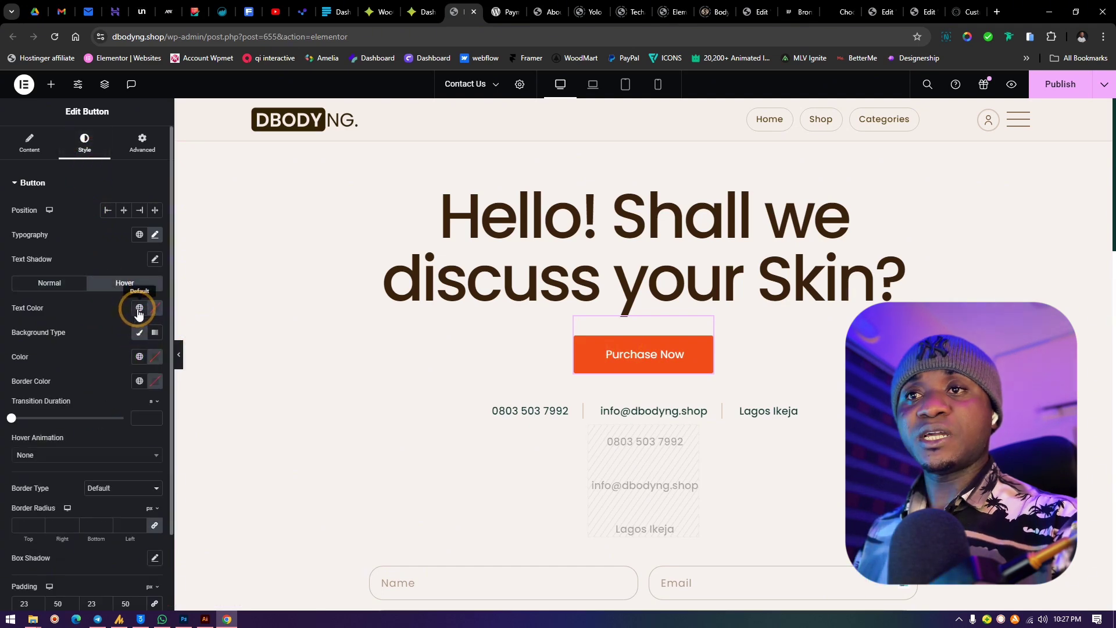
{"action": "left_click", "coordinate": [139, 308]}
{"action": "left_click", "coordinate": [68, 523]}
{"action": "left_click", "coordinate": [140, 358]}
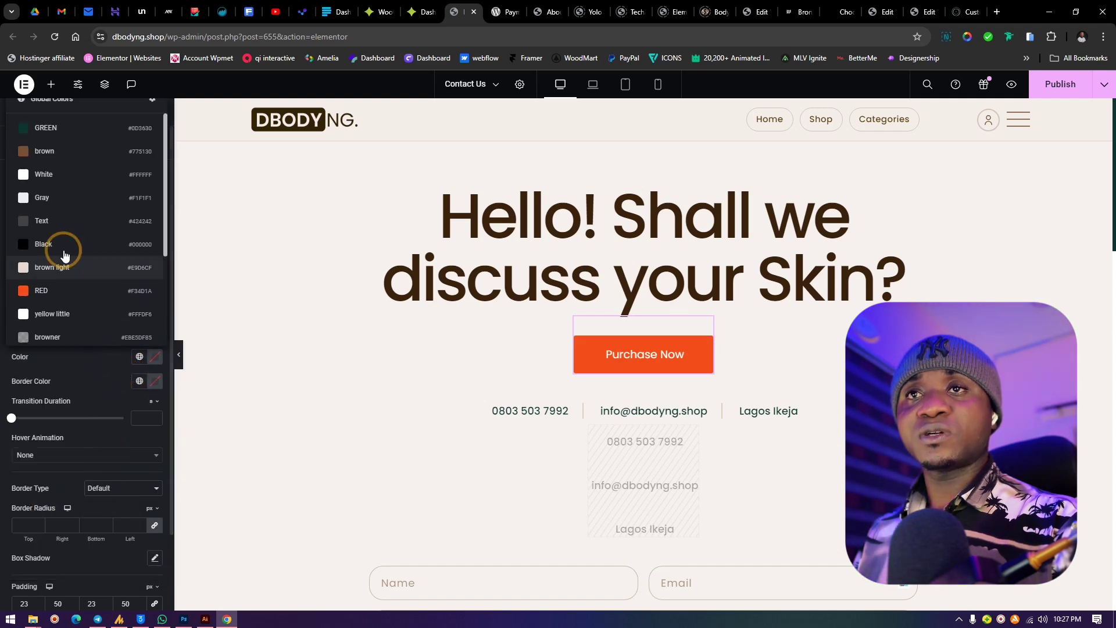
{"action": "left_click", "coordinate": [70, 136]}
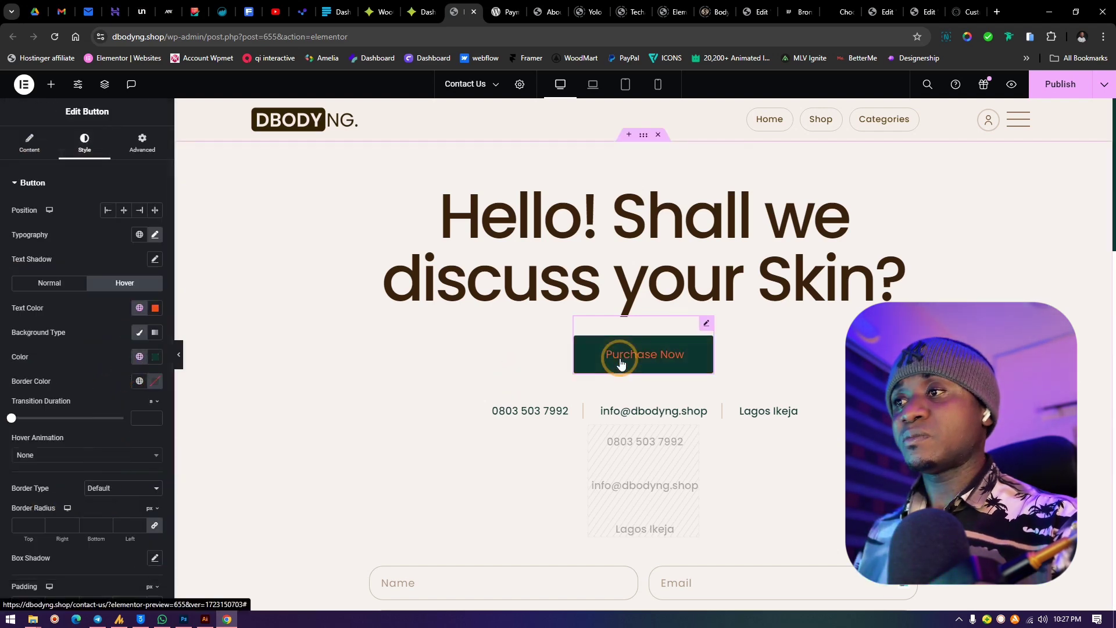
{"action": "left_click", "coordinate": [140, 308]}
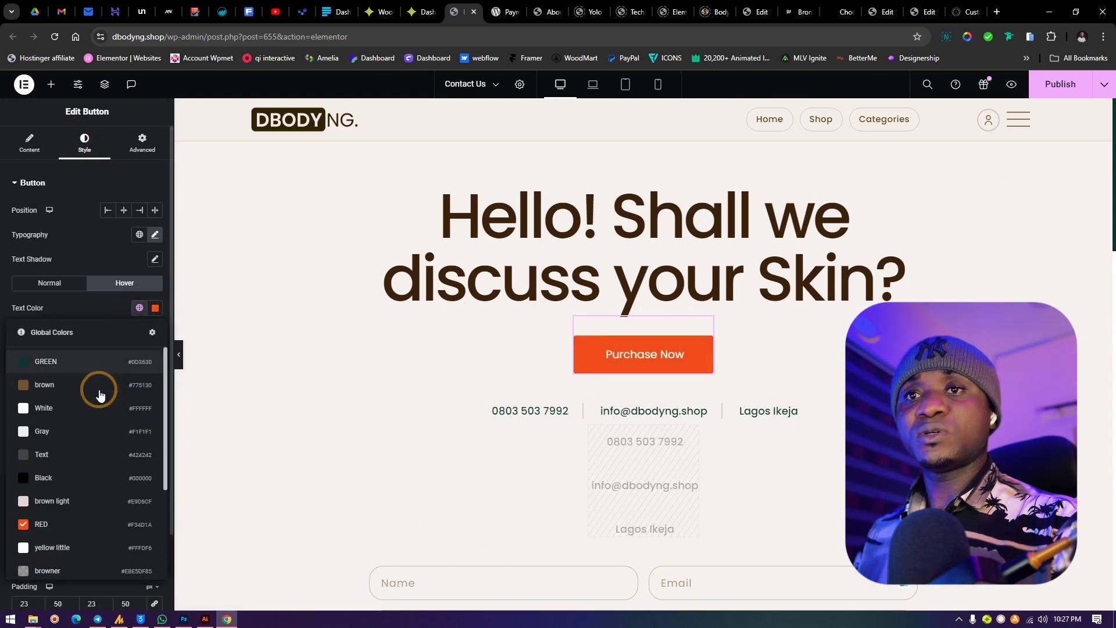
{"action": "left_click", "coordinate": [77, 419]}
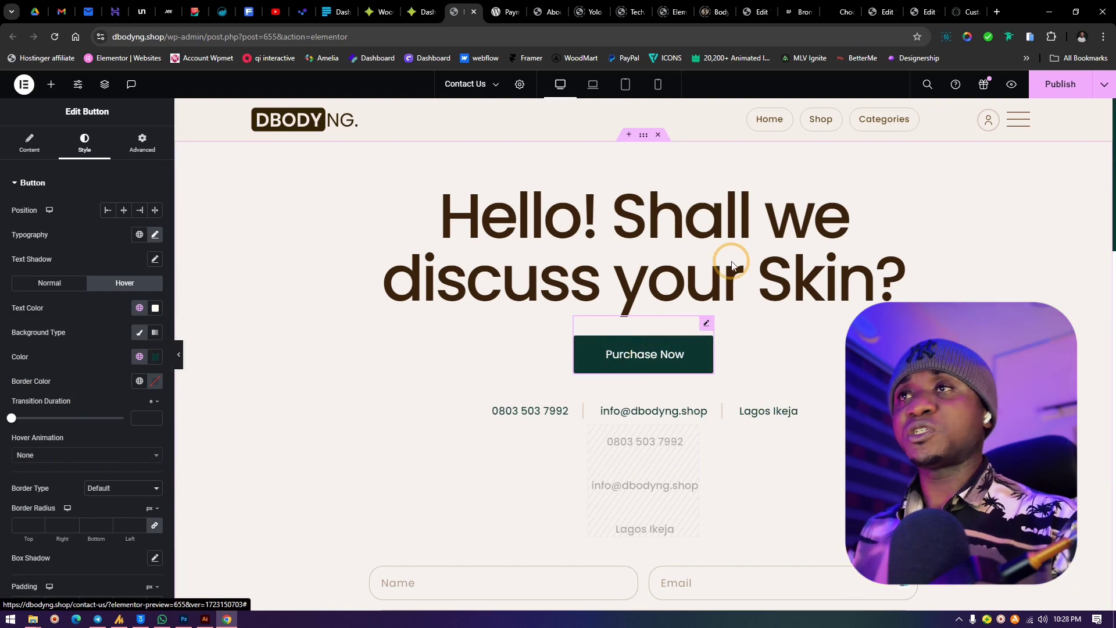
Step: In the Paystack dashboard, start a new payment page to see the page type options
{"action": "left_click", "coordinate": [336, 12]}
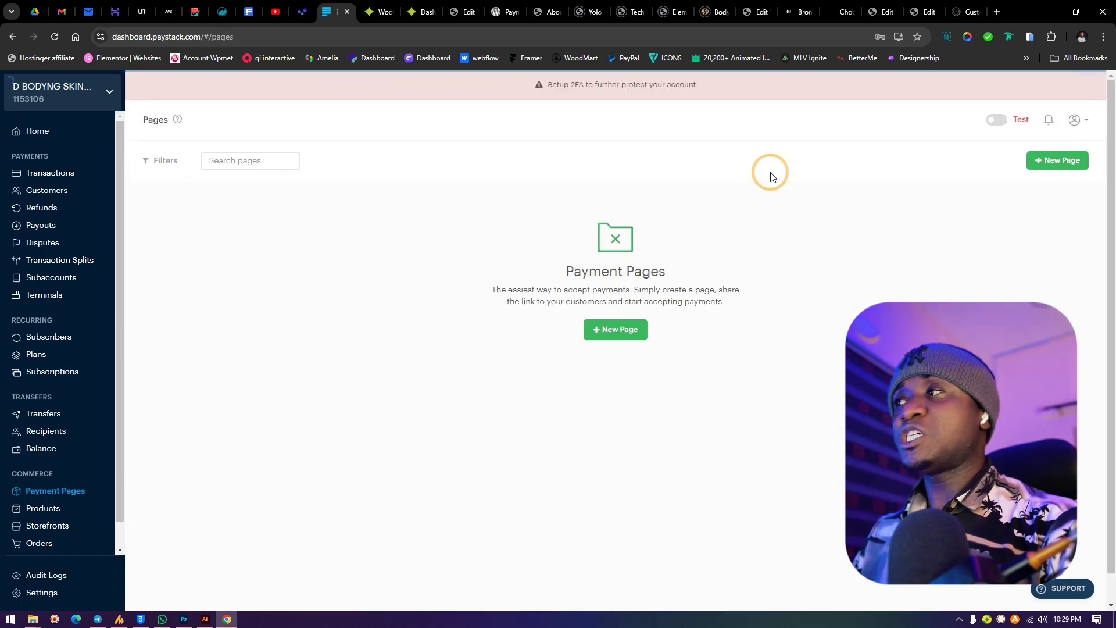
{"action": "left_click", "coordinate": [612, 330]}
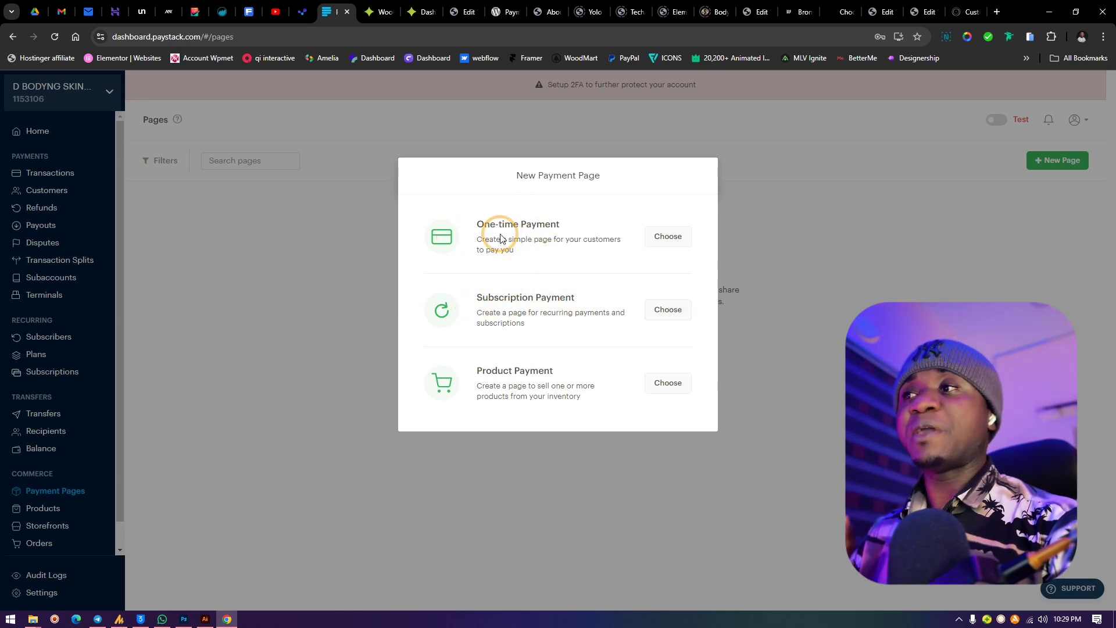
Step: Choose a one-time payment page and name it 'Cater Studios Lesson'
{"action": "left_click", "coordinate": [669, 236]}
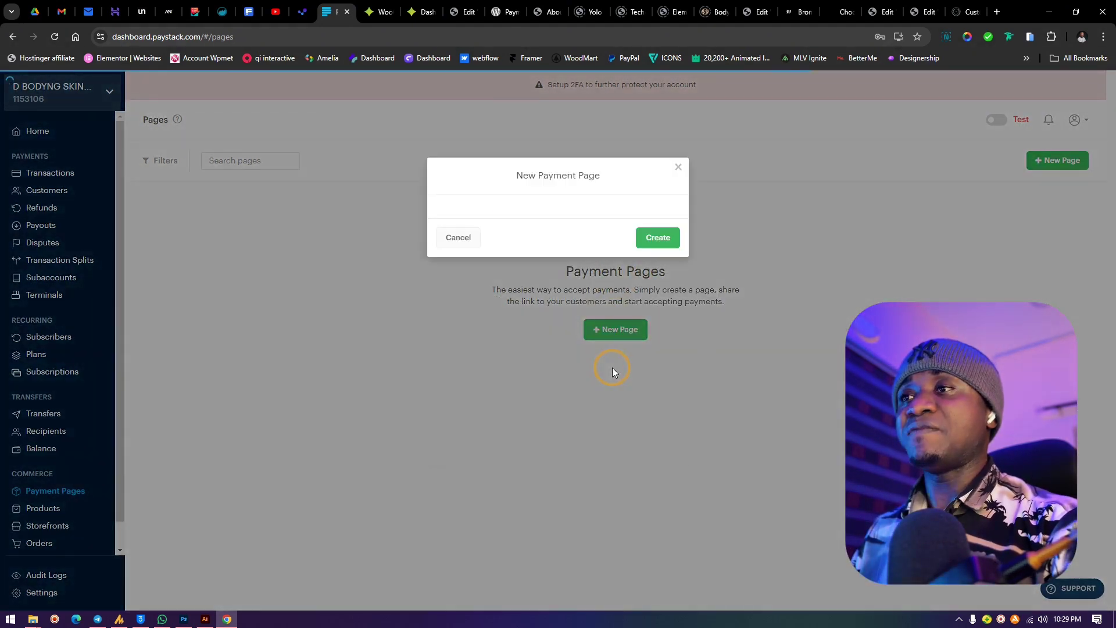
{"action": "left_click", "coordinate": [506, 234]}
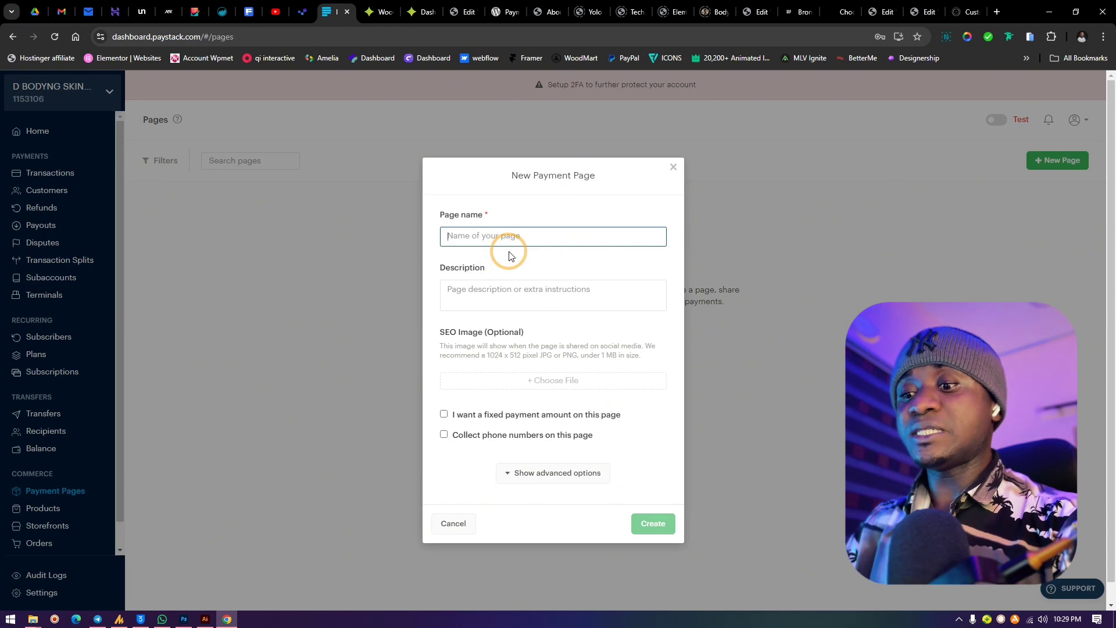
{"action": "type", "text": "Cater Studios Lesson"}
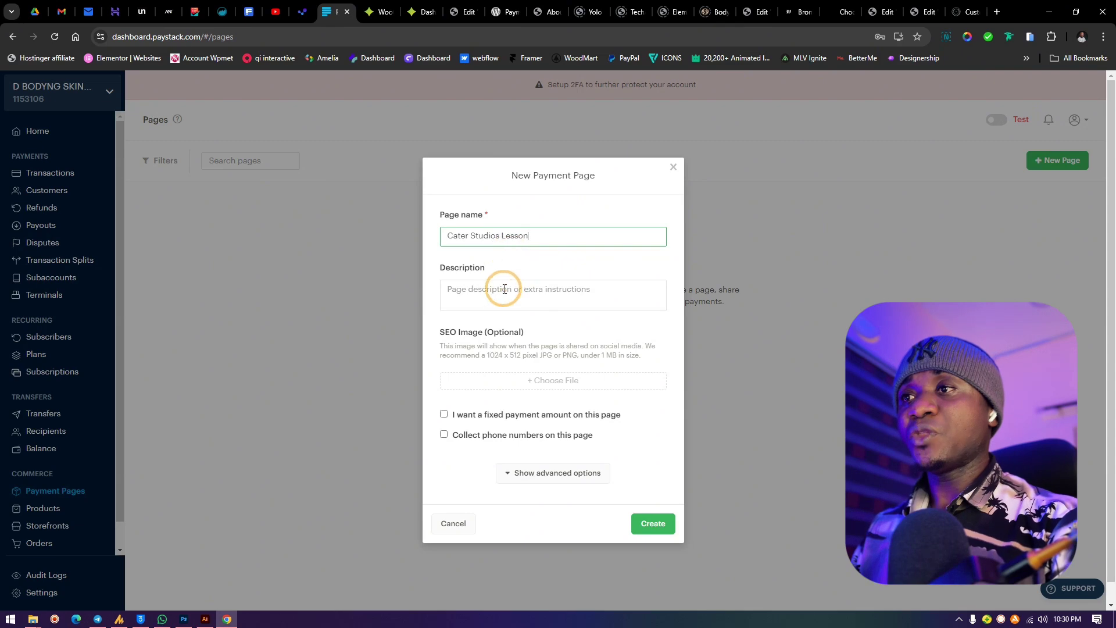
{"action": "left_click", "coordinate": [536, 295]}
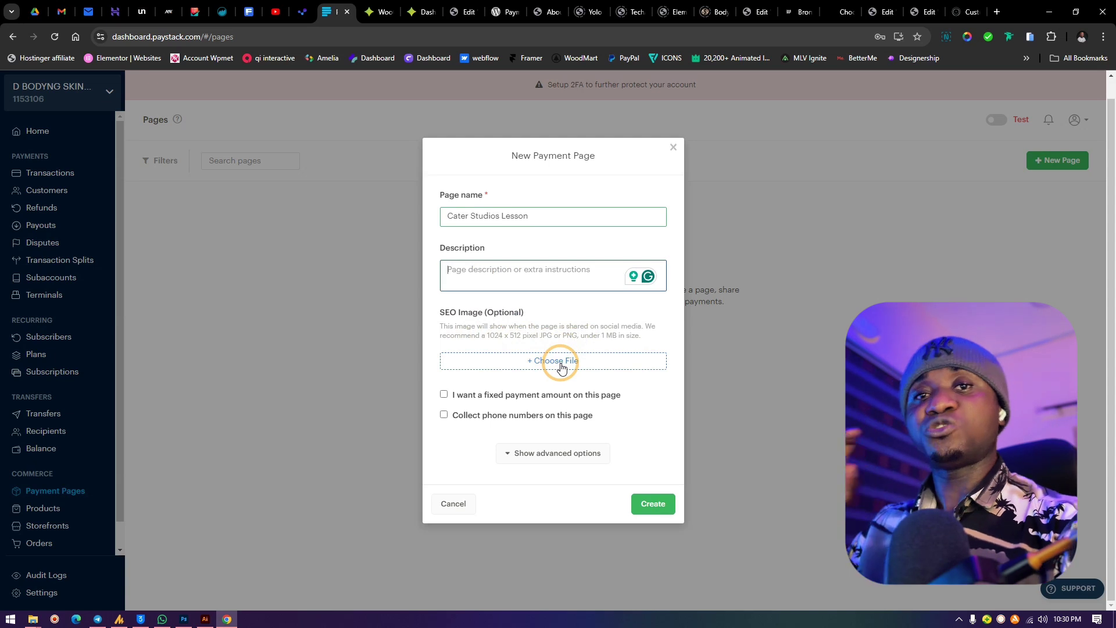
{"action": "left_click_drag", "start_coordinate": [487, 336], "coordinate": [526, 343]}
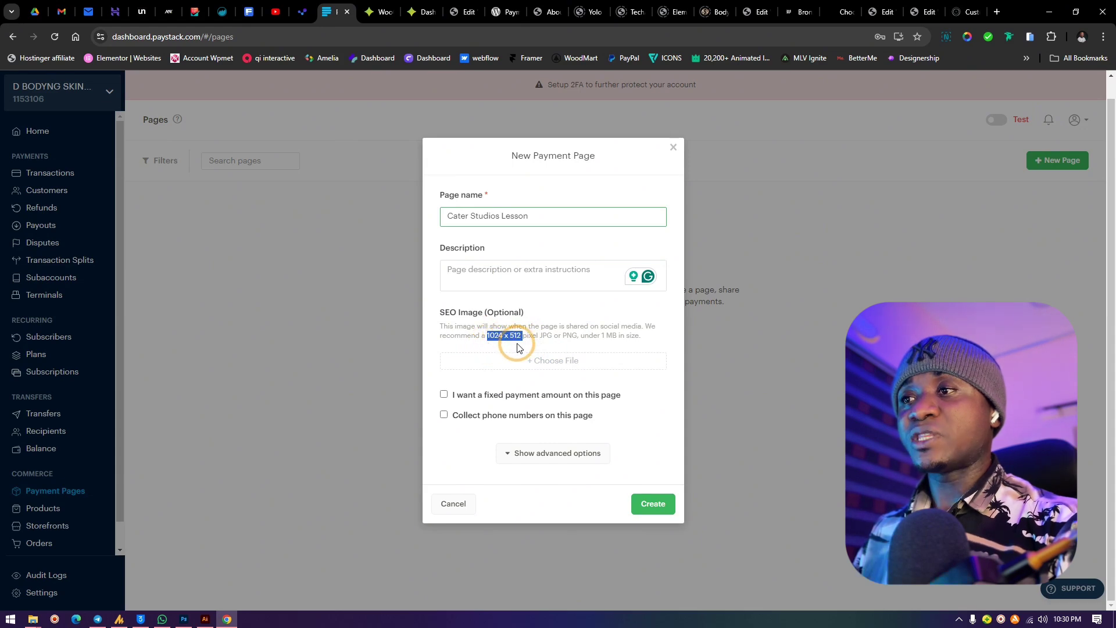
{"action": "left_click", "coordinate": [575, 337]}
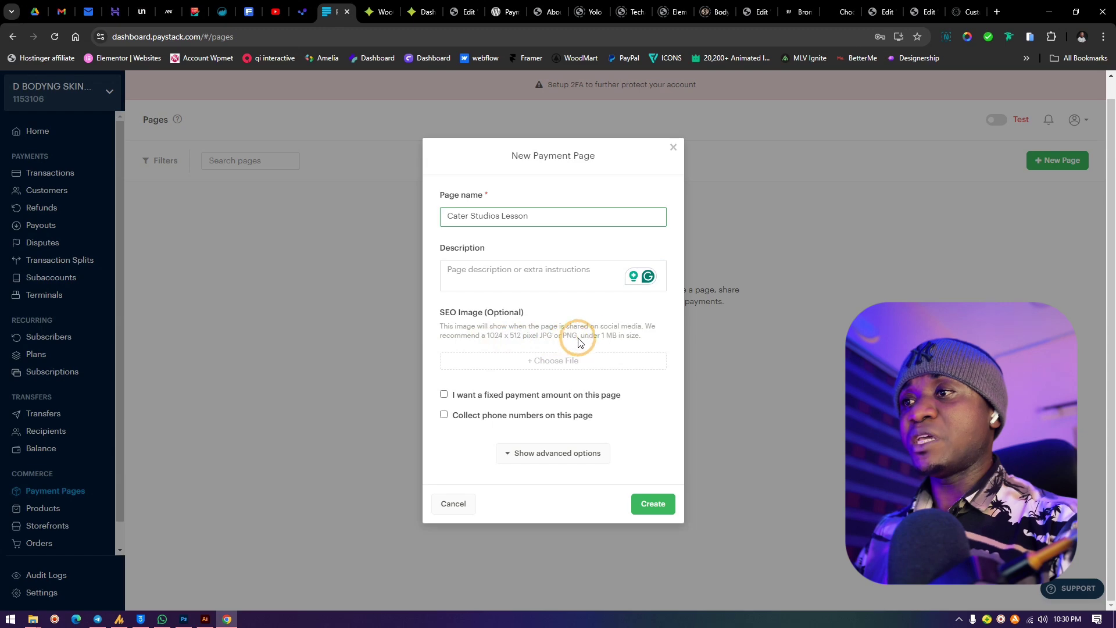
Step: Upload dfgfer.jpg from the Desktop as the payment page's SEO image
{"action": "left_click", "coordinate": [542, 360]}
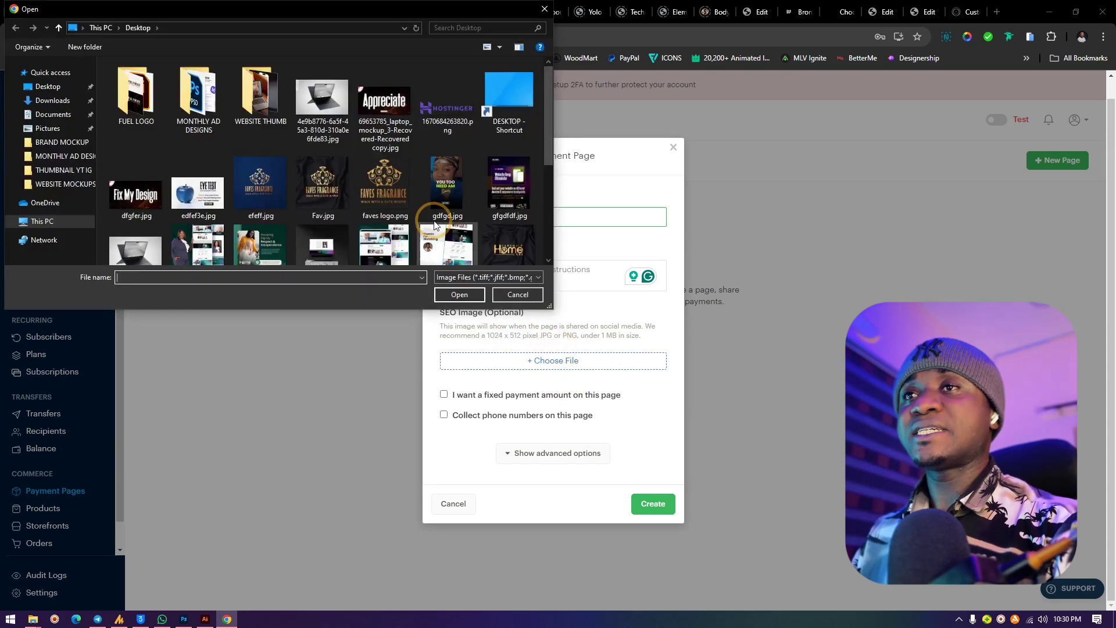
{"action": "left_click", "coordinate": [271, 186]}
{"action": "left_click", "coordinate": [326, 189]}
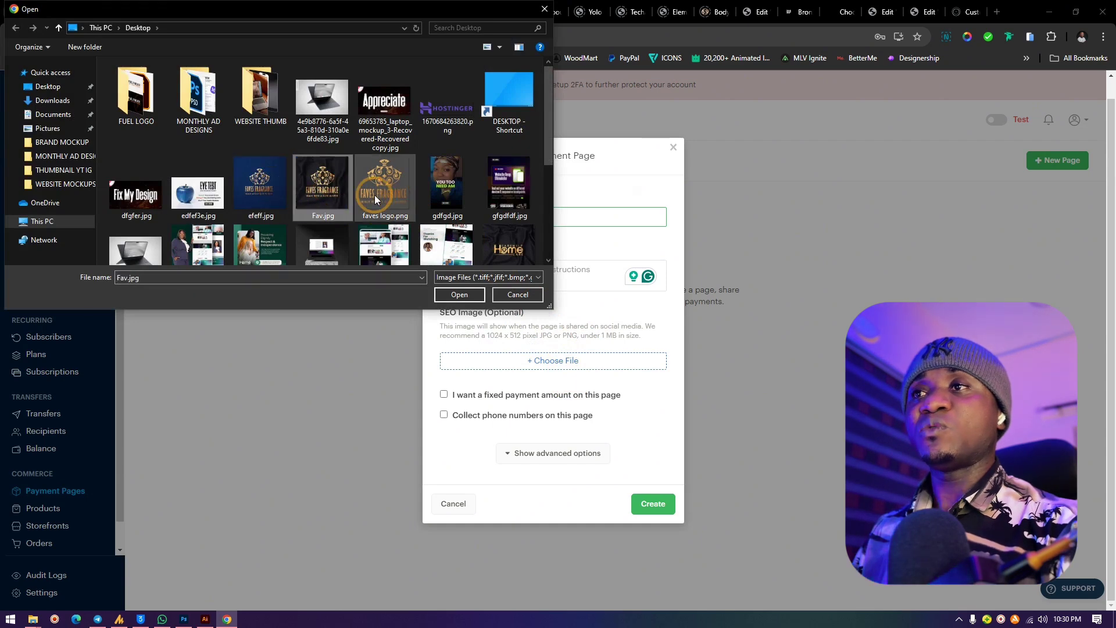
{"action": "left_click", "coordinate": [144, 197]}
{"action": "double_click", "coordinate": [135, 203]}
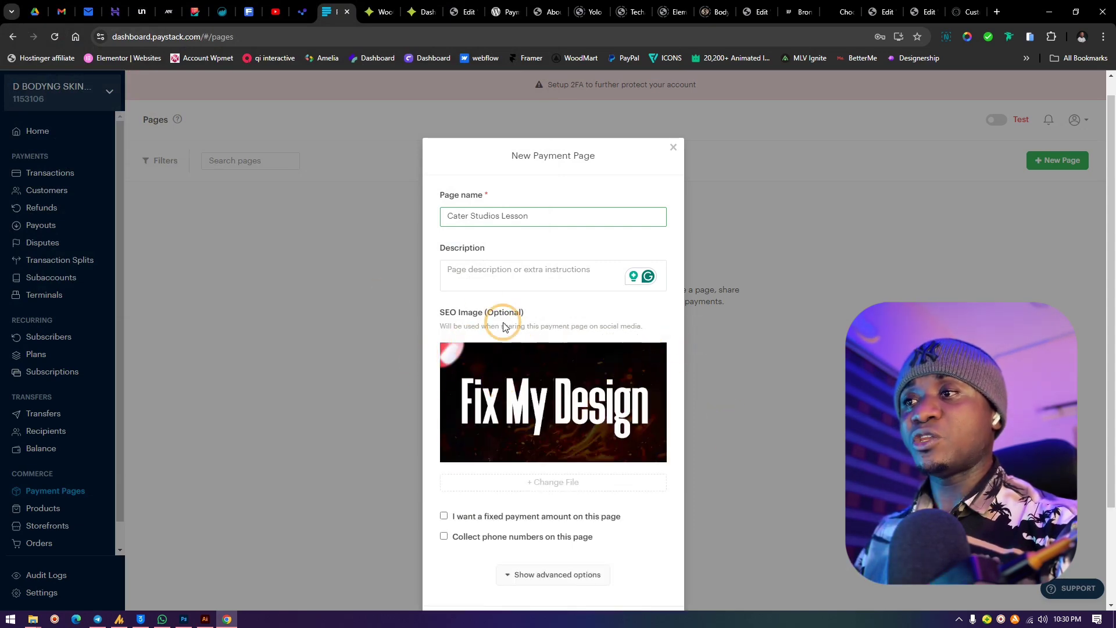
Step: Try a fixed 5,000 amount, switch it back off, and enable phone-number collection
{"action": "scroll", "coordinate": [500, 401], "scroll_direction": "down", "scroll_amount": 2}
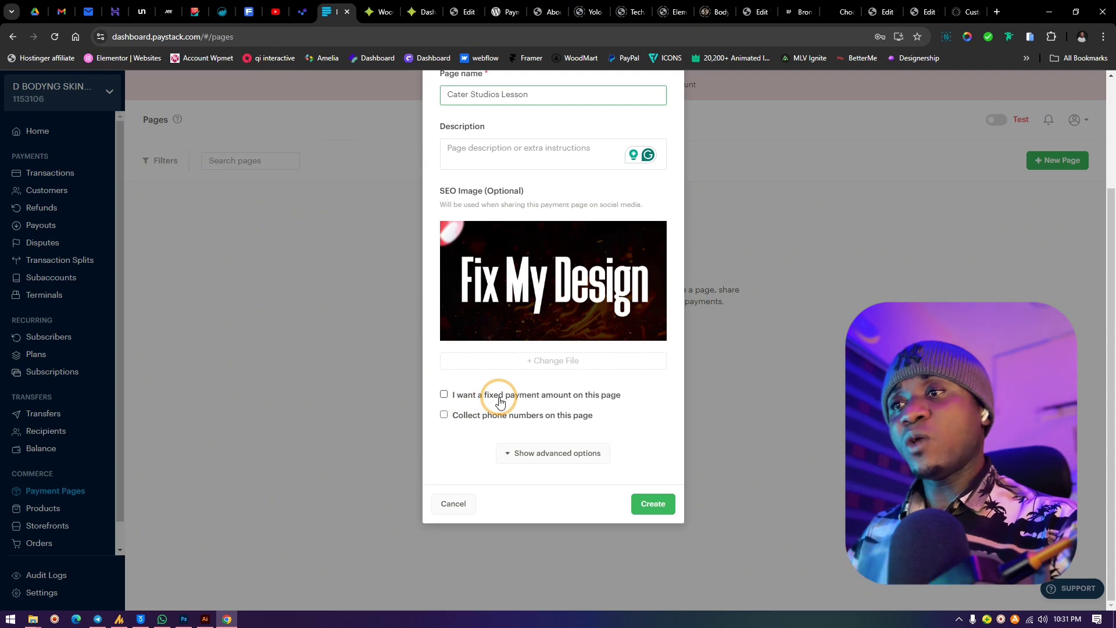
{"action": "left_click", "coordinate": [445, 395]}
{"action": "left_click", "coordinate": [498, 418]}
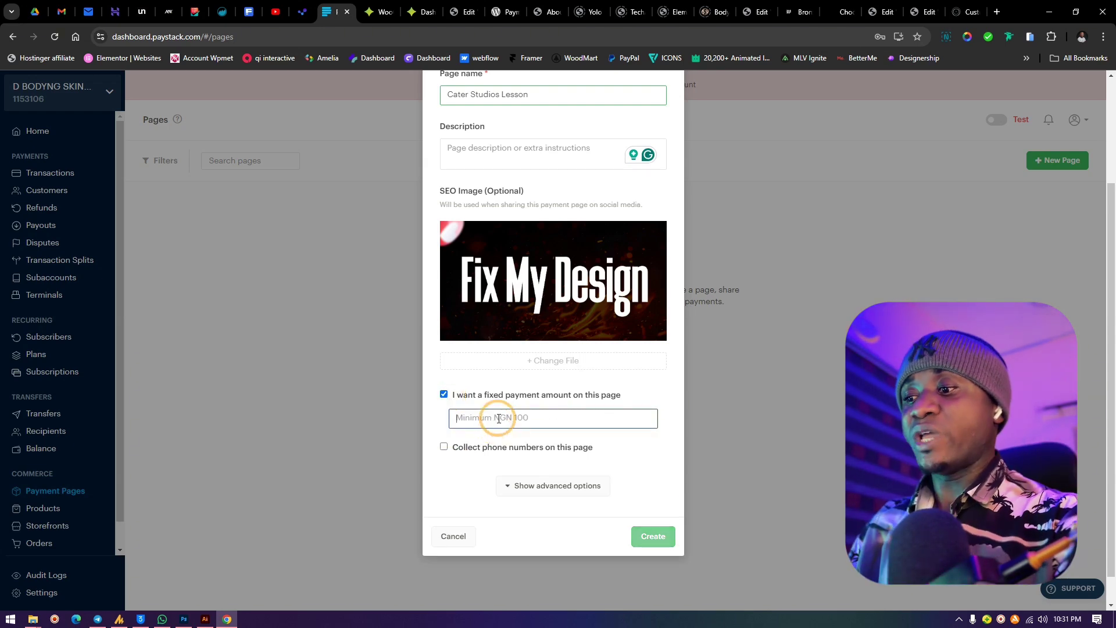
{"action": "type", "text": "5000"}
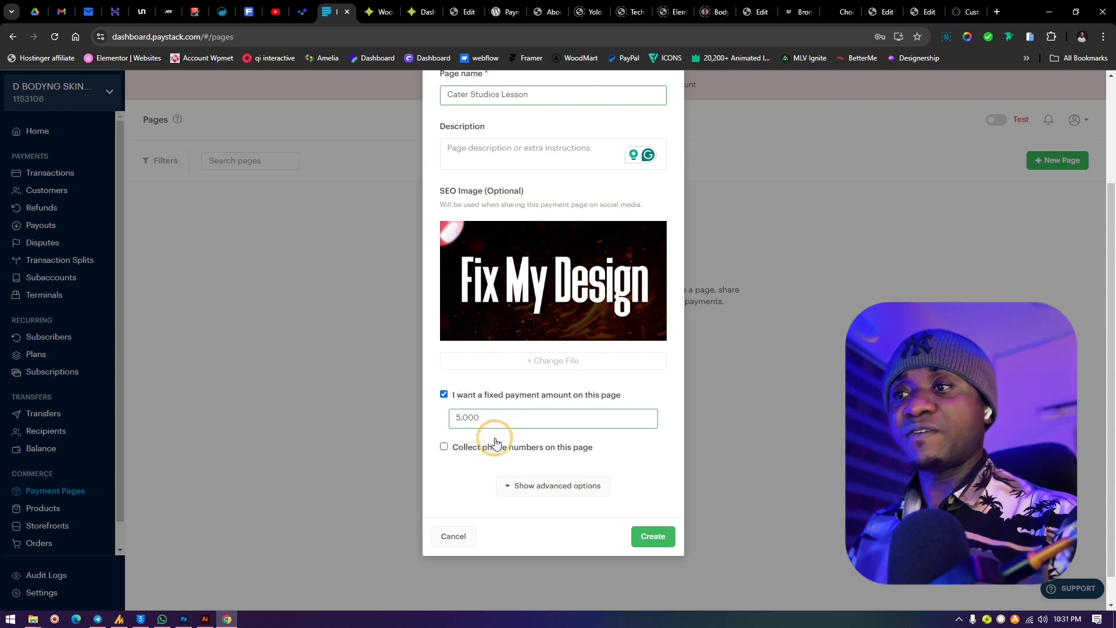
{"action": "left_click_drag", "start_coordinate": [499, 418], "coordinate": [419, 418]}
{"action": "left_click", "coordinate": [444, 395]}
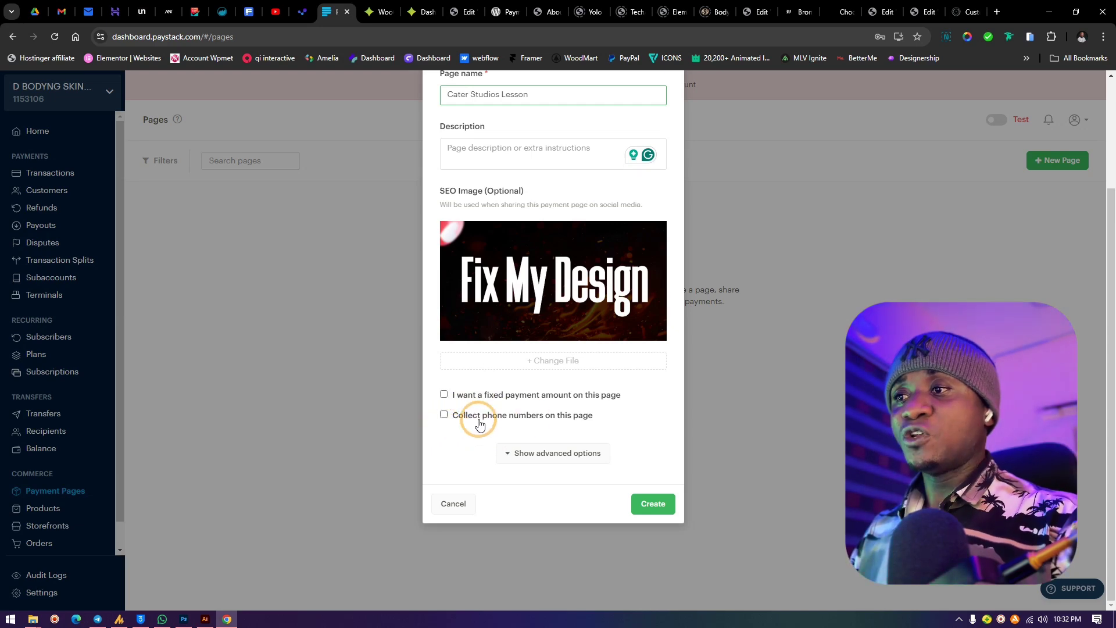
{"action": "left_click", "coordinate": [445, 417]}
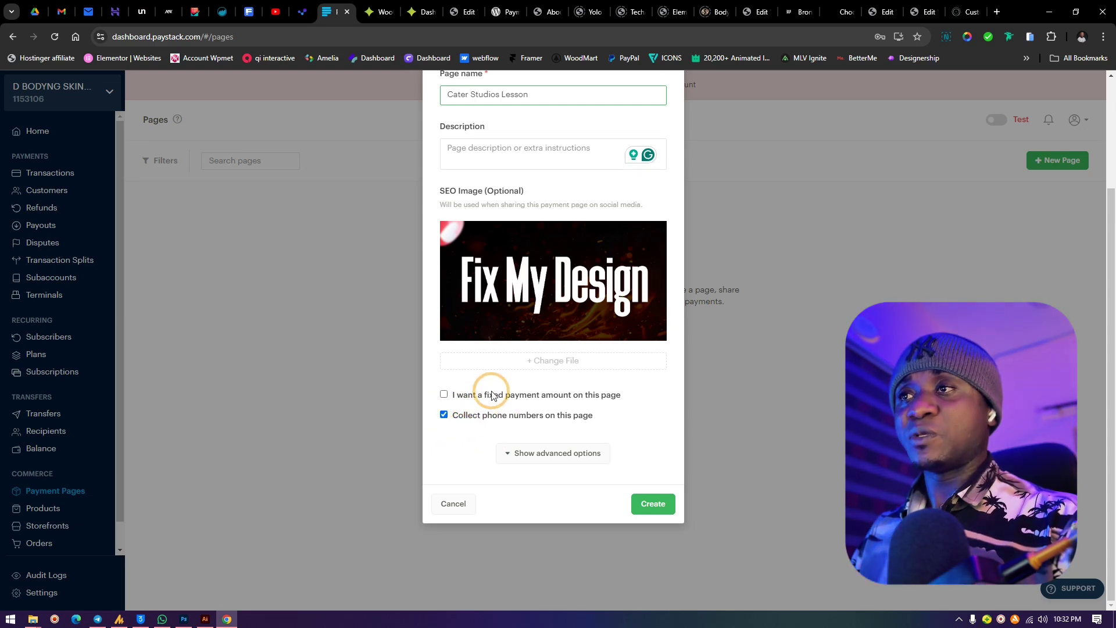
{"action": "scroll", "coordinate": [507, 150], "scroll_direction": "up", "scroll_amount": 3}
{"action": "scroll", "coordinate": [533, 276], "scroll_direction": "down", "scroll_amount": 3}
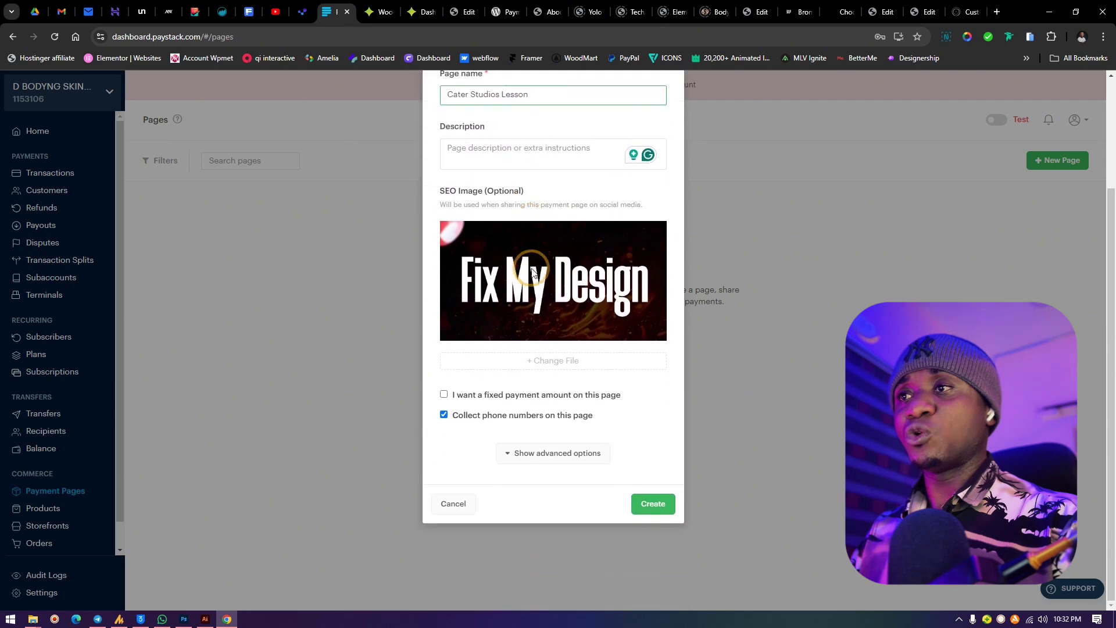
Step: Reveal the advanced page options and go to the custom link field
{"action": "left_click", "coordinate": [531, 451]}
{"action": "scroll", "coordinate": [571, 410], "scroll_direction": "down", "scroll_amount": 3}
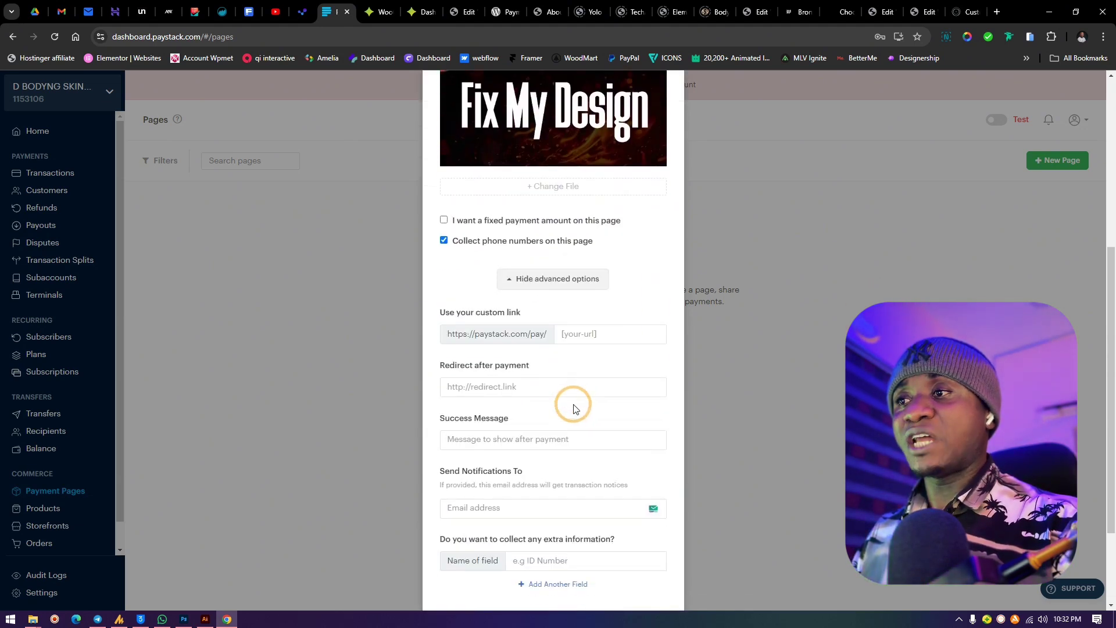
{"action": "left_click", "coordinate": [575, 334]}
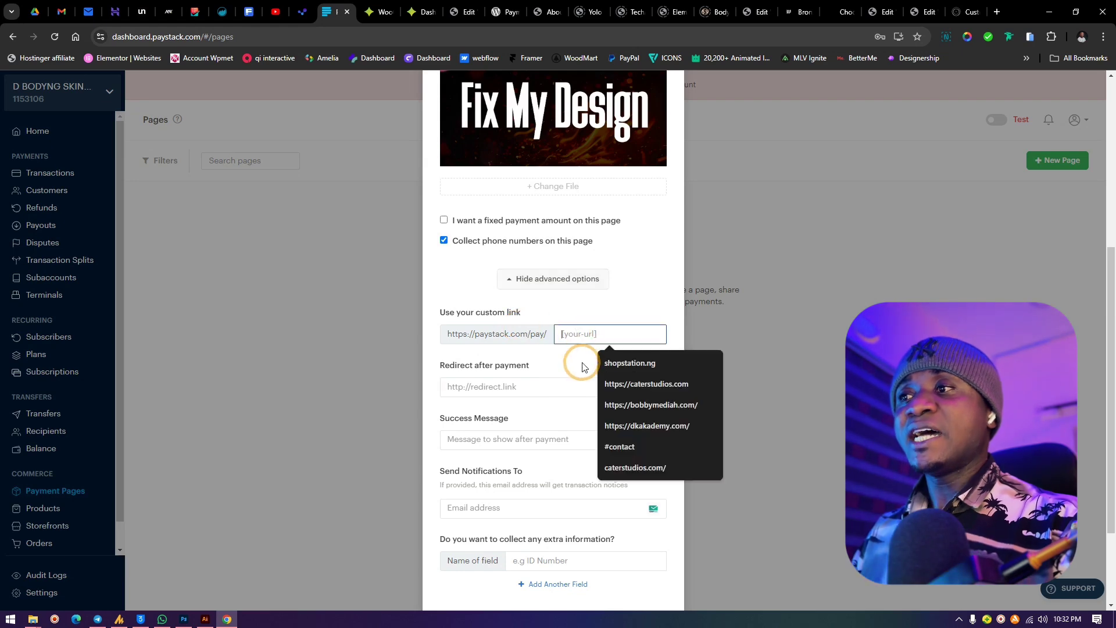
{"action": "scroll", "coordinate": [552, 202], "scroll_direction": "up", "scroll_amount": 5}
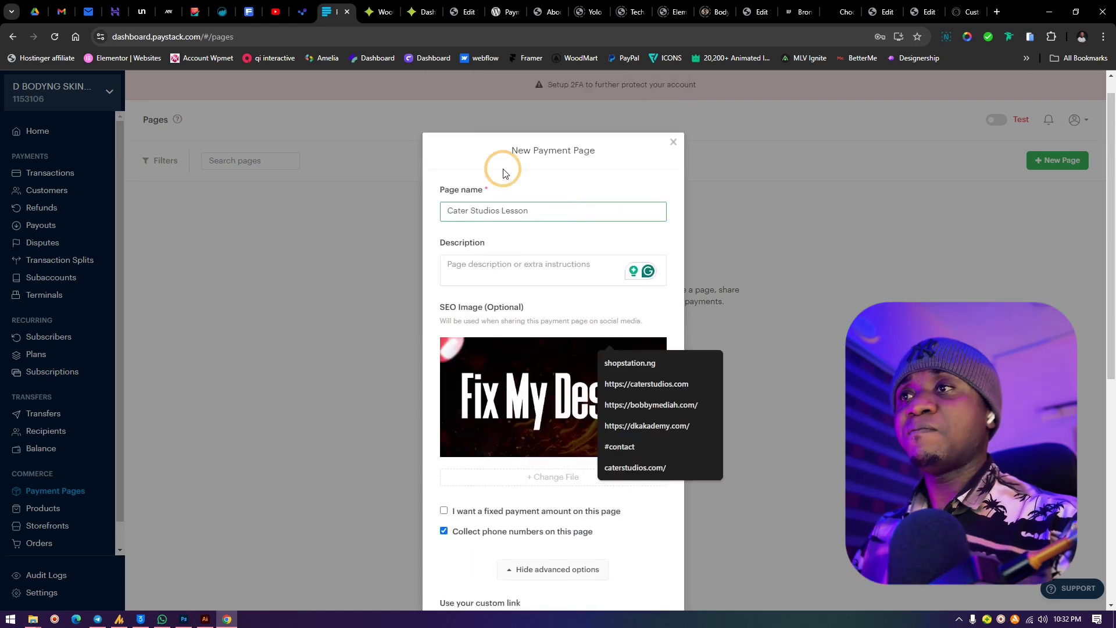
Step: Paste the page name into the custom link and edit it to caterstudioslesson
{"action": "left_click_drag", "start_coordinate": [531, 212], "coordinate": [416, 225]}
{"action": "key", "text": "ctrl+c"}
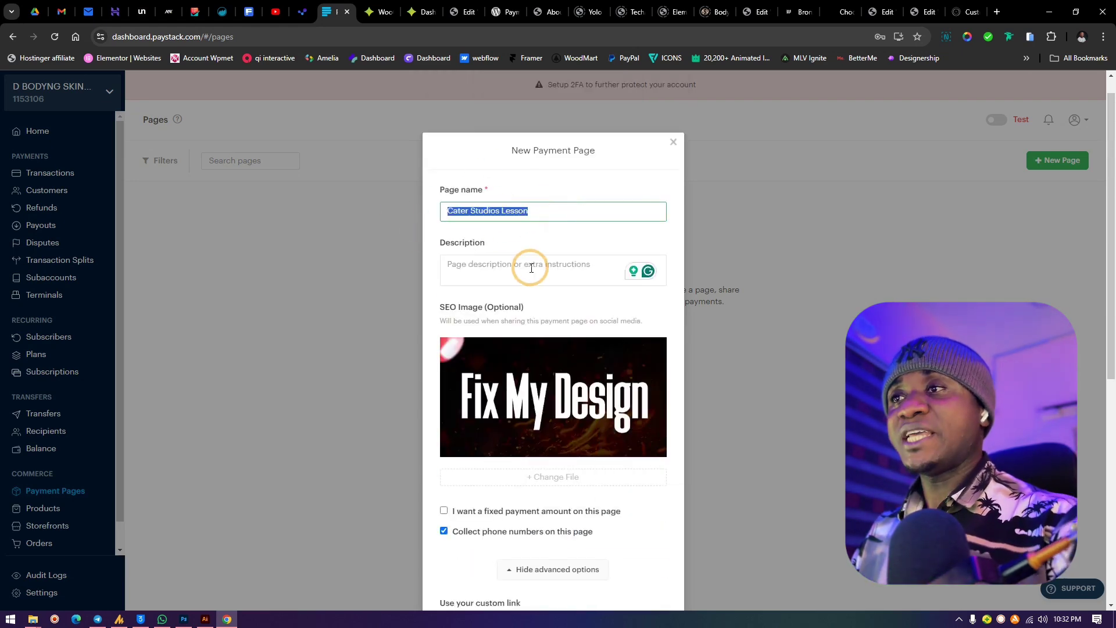
{"action": "scroll", "coordinate": [534, 325], "scroll_direction": "down", "scroll_amount": 5}
{"action": "scroll", "coordinate": [576, 375], "scroll_direction": "down", "scroll_amount": 2}
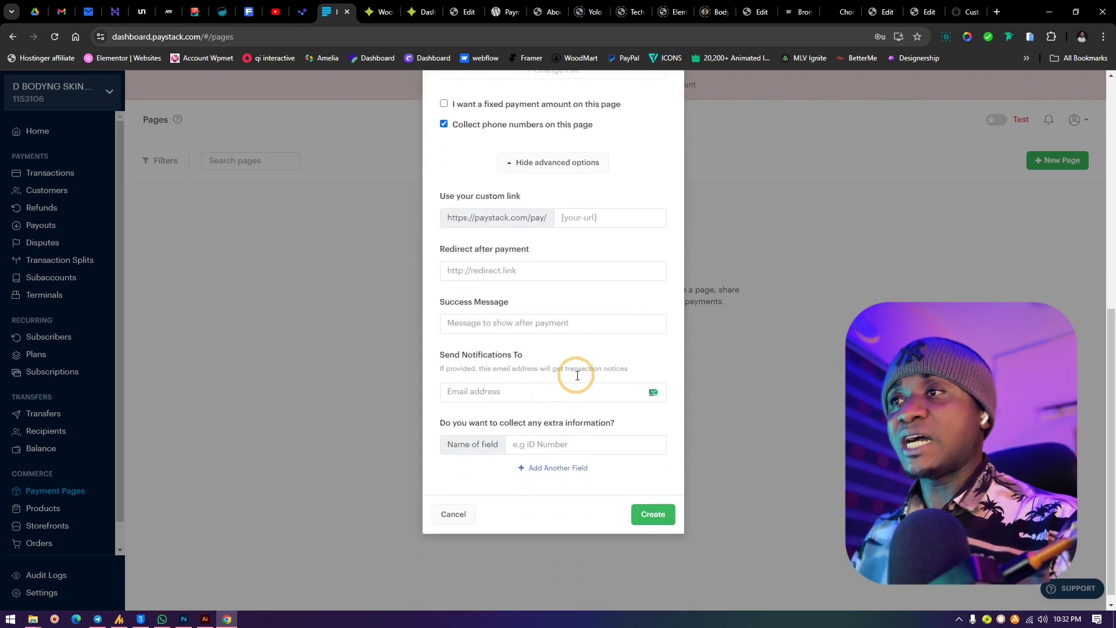
{"action": "left_click", "coordinate": [575, 220]}
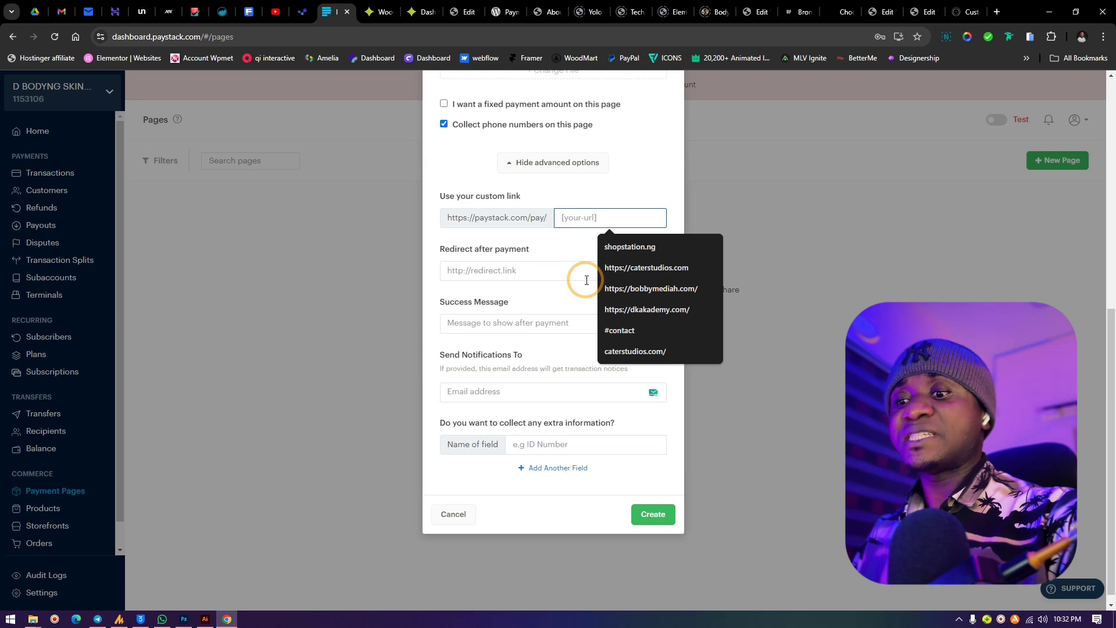
{"action": "key", "text": "ctrl+v"}
{"action": "left_click_drag", "start_coordinate": [619, 221], "coordinate": [553, 219]}
{"action": "type", "text": "cat"}
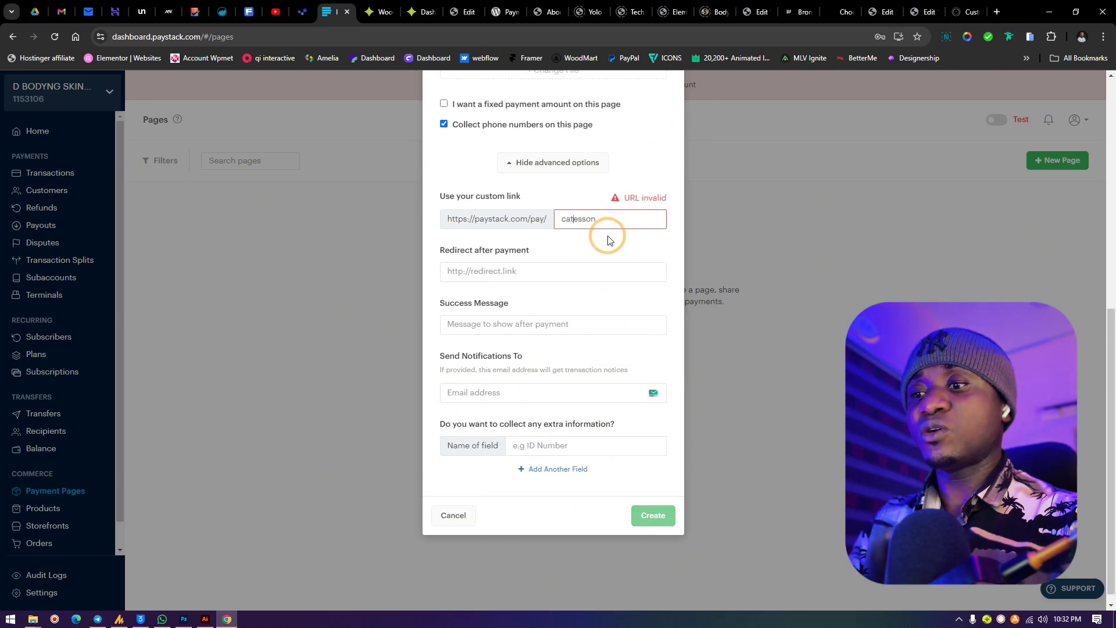
{"action": "type", "text": "erstudios"}
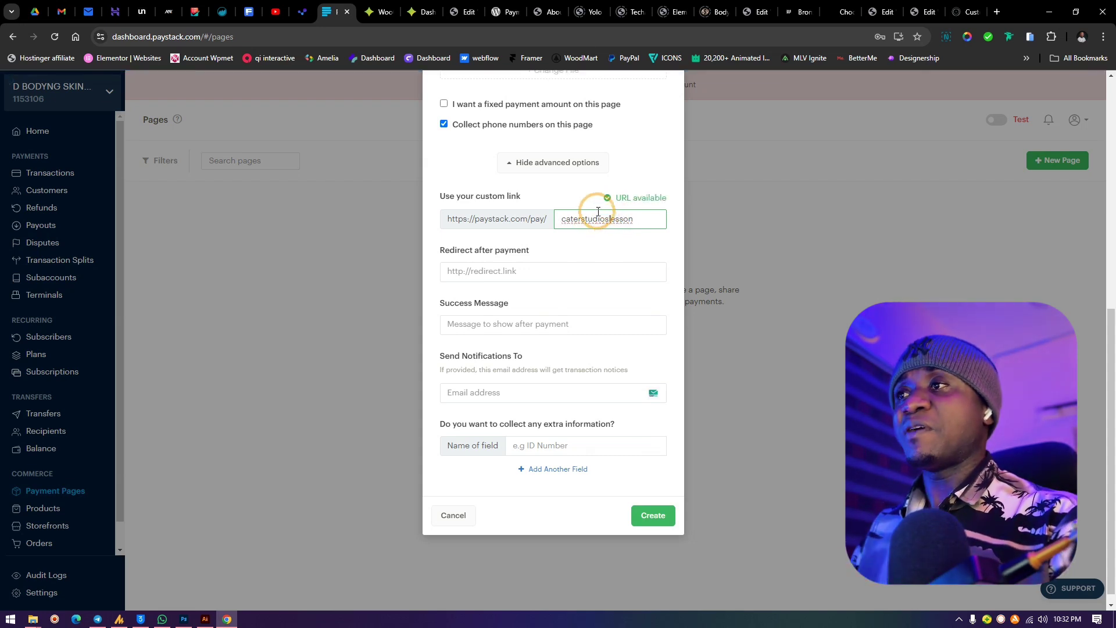
{"action": "left_click", "coordinate": [449, 220]}
{"action": "triple_click", "coordinate": [448, 219]}
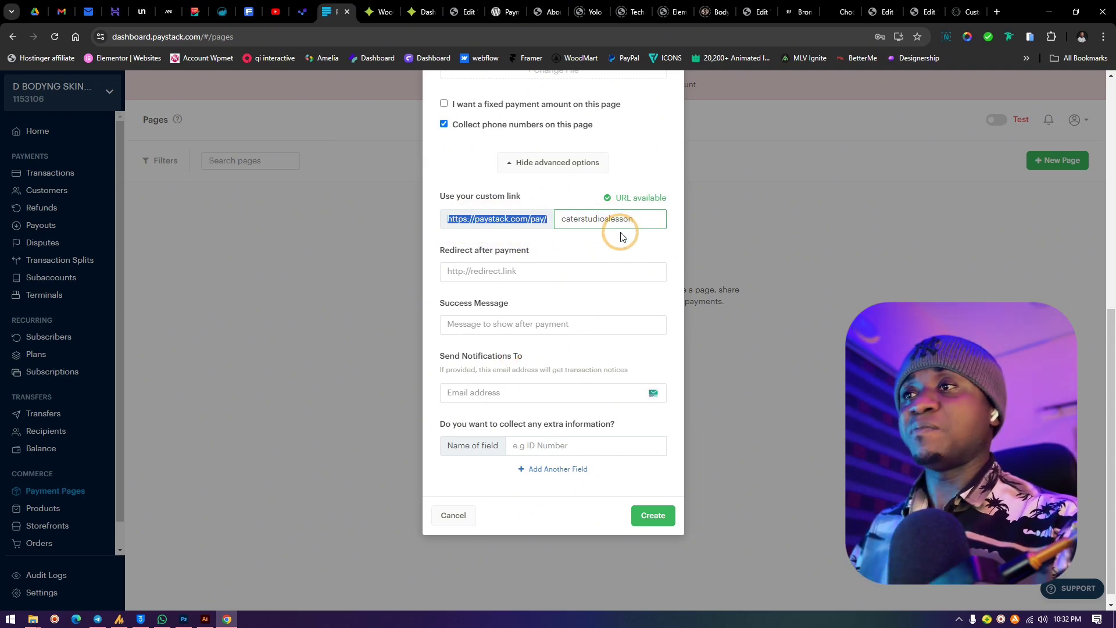
{"action": "left_click", "coordinate": [498, 252]}
{"action": "left_click", "coordinate": [495, 271]}
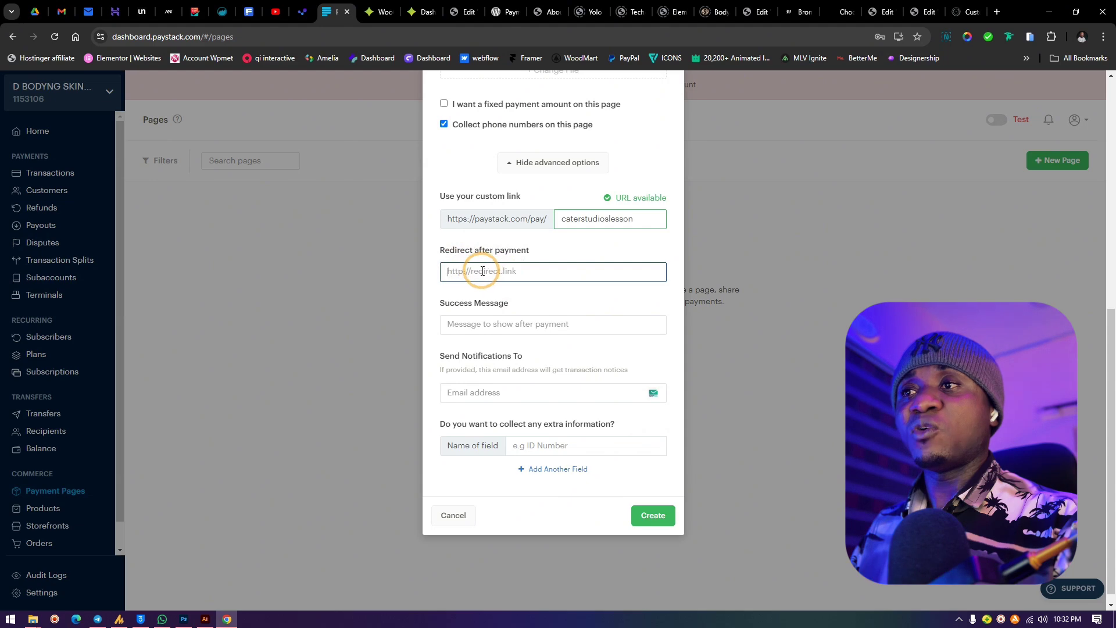
{"action": "left_click", "coordinate": [482, 324]}
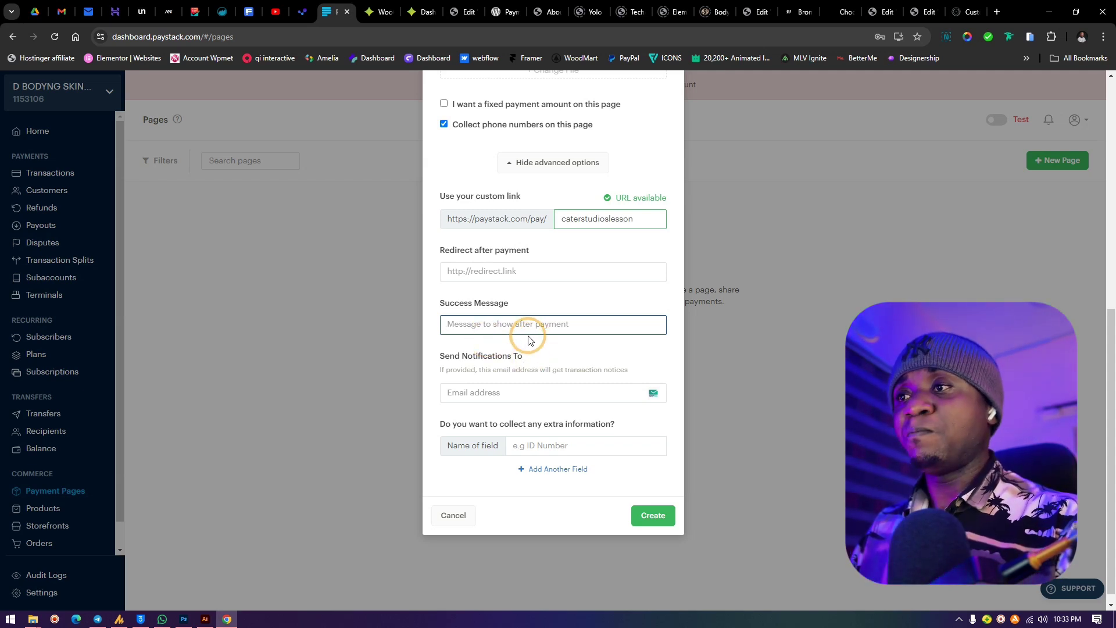
{"action": "scroll", "coordinate": [526, 355], "scroll_direction": "down", "scroll_amount": 1}
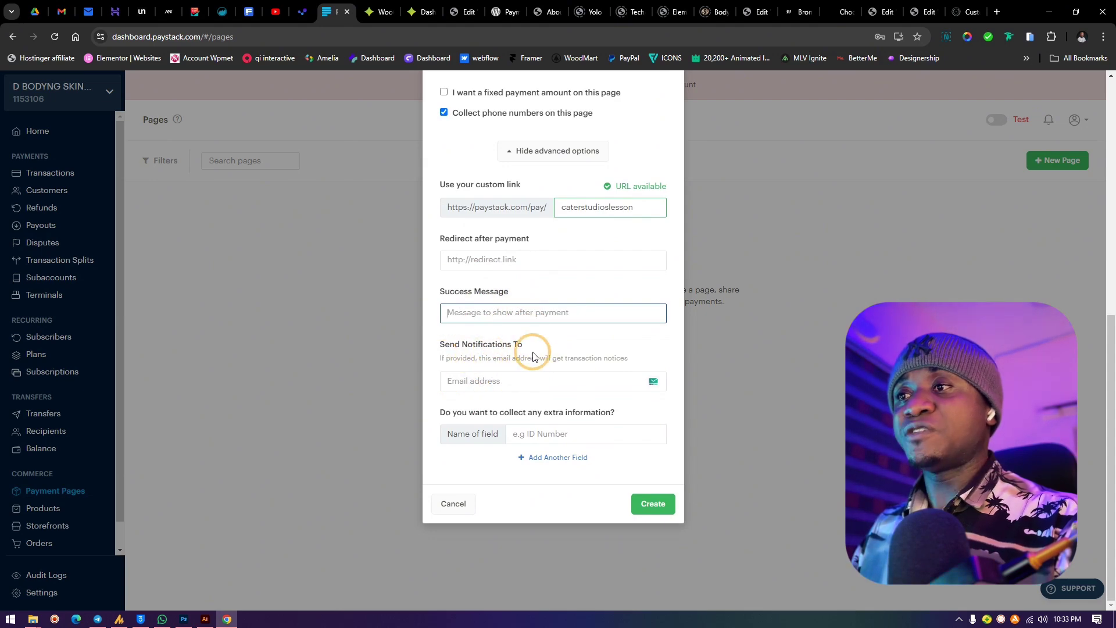
{"action": "left_click", "coordinate": [490, 382]}
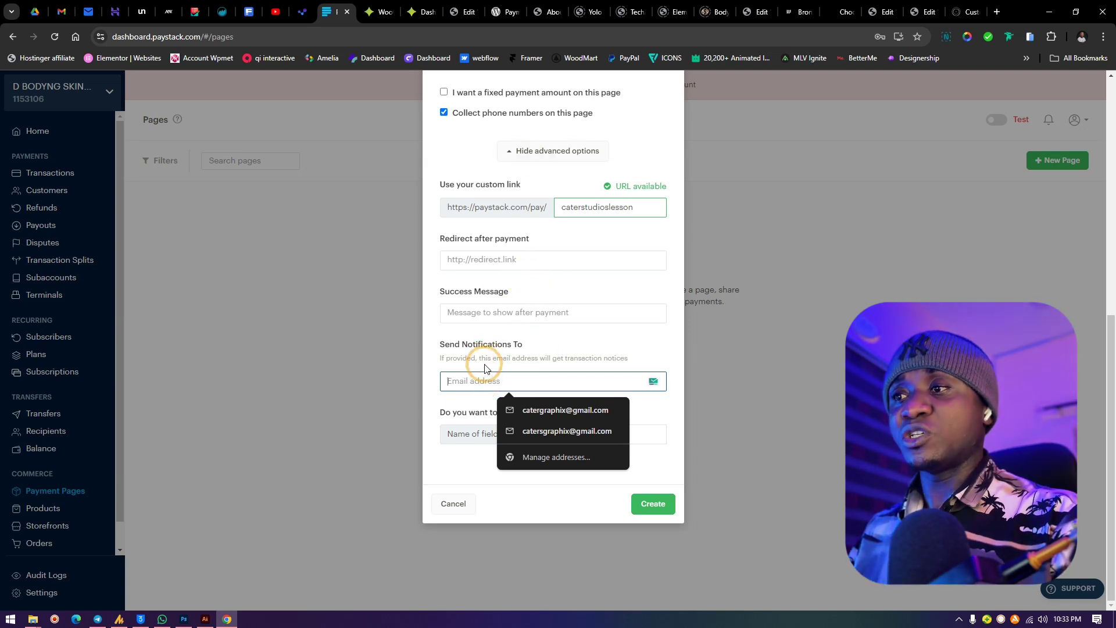
{"action": "left_click", "coordinate": [534, 360]}
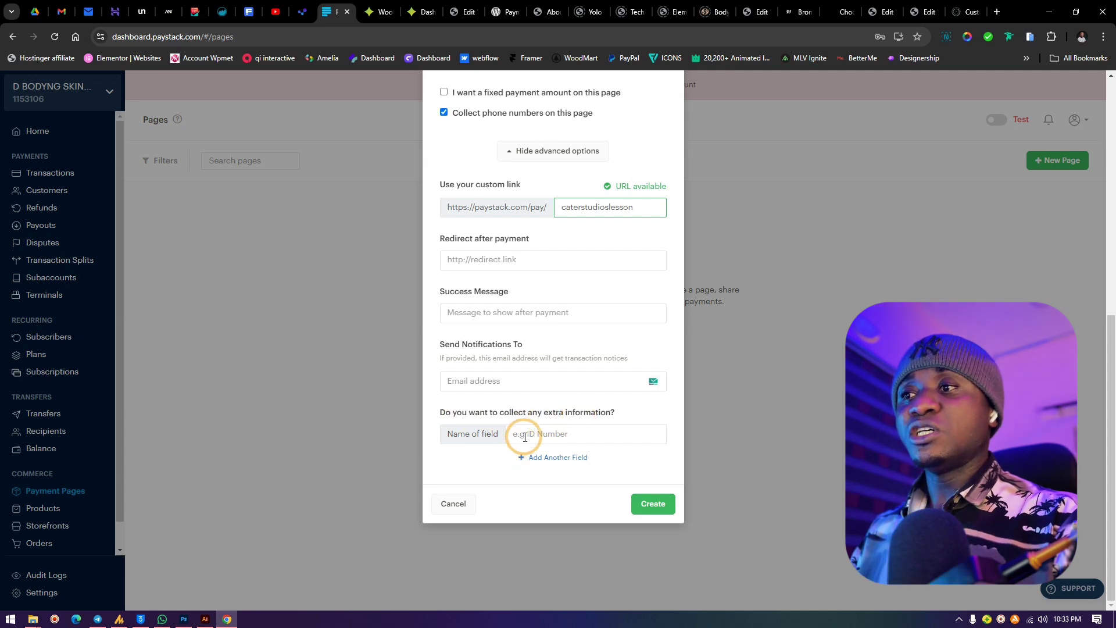
Step: Add extra information fields and name the first one First name
{"action": "left_click", "coordinate": [529, 435]}
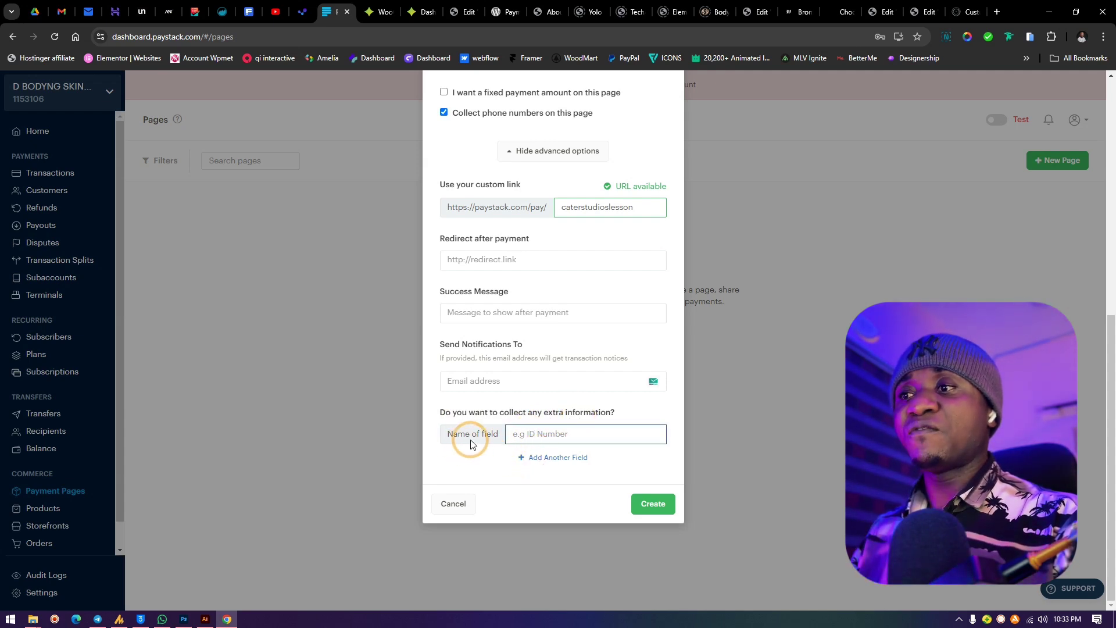
{"action": "left_click", "coordinate": [533, 456]}
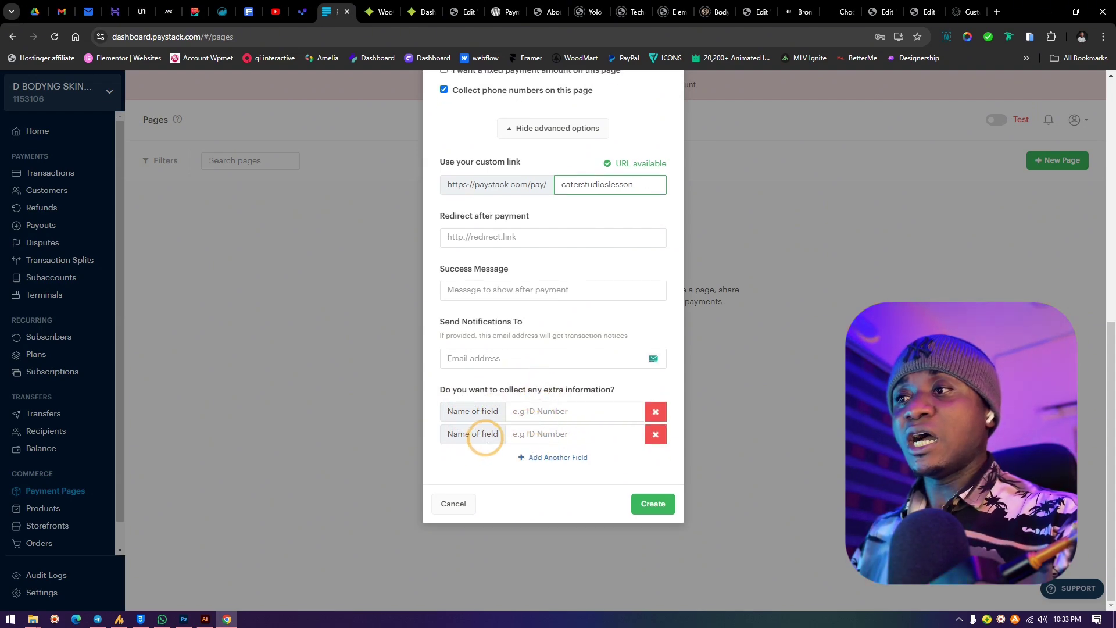
{"action": "left_click", "coordinate": [562, 435]}
{"action": "left_click", "coordinate": [538, 413]}
{"action": "left_click", "coordinate": [523, 444]}
{"action": "left_click", "coordinate": [521, 412]}
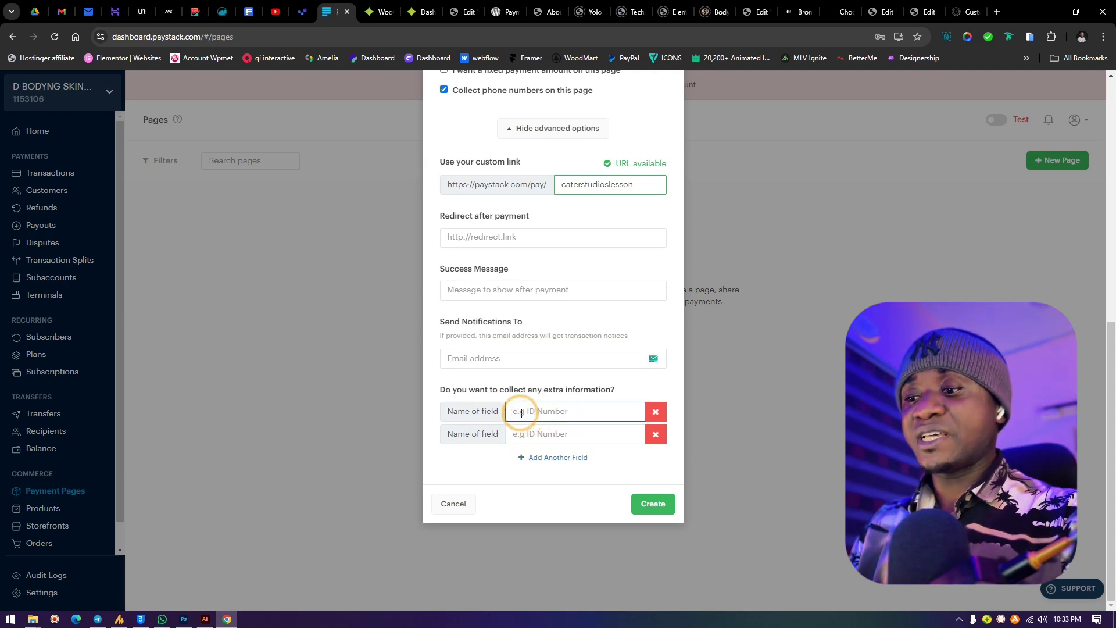
{"action": "type", "text": "First name"}
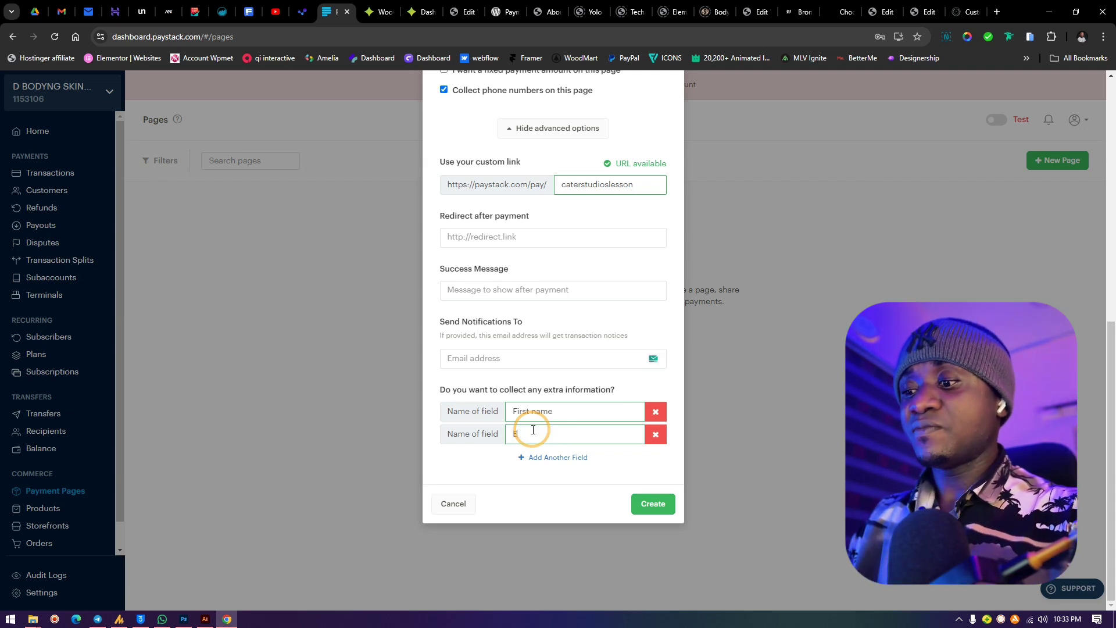
Step: Remove the unneeded third field and copy the created payment page's link
{"action": "left_click", "coordinate": [540, 458]}
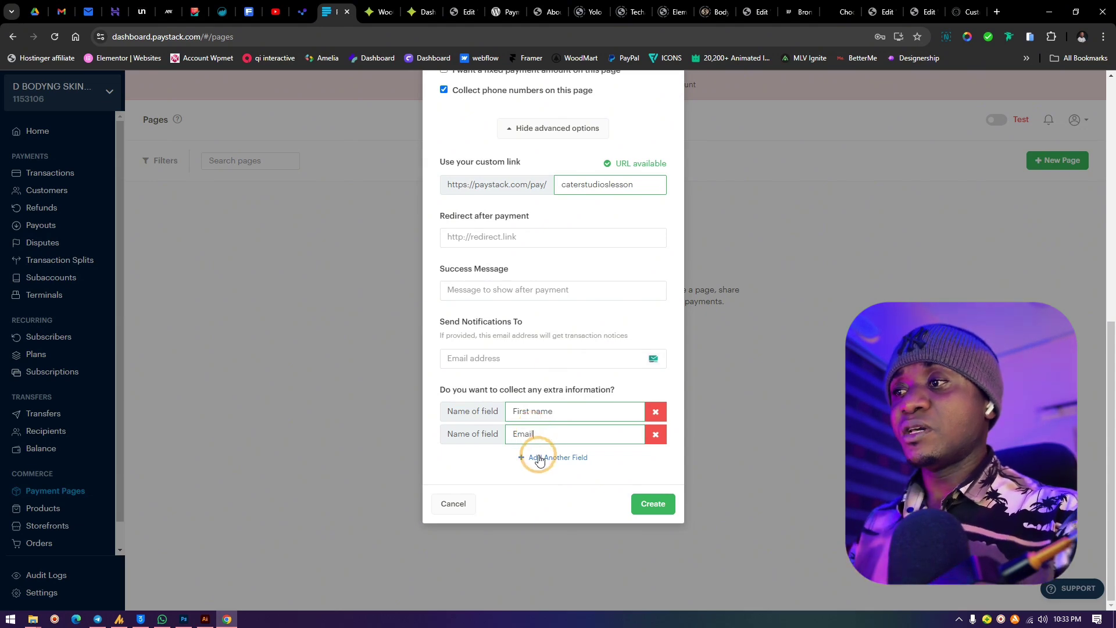
{"action": "left_click", "coordinate": [536, 458]}
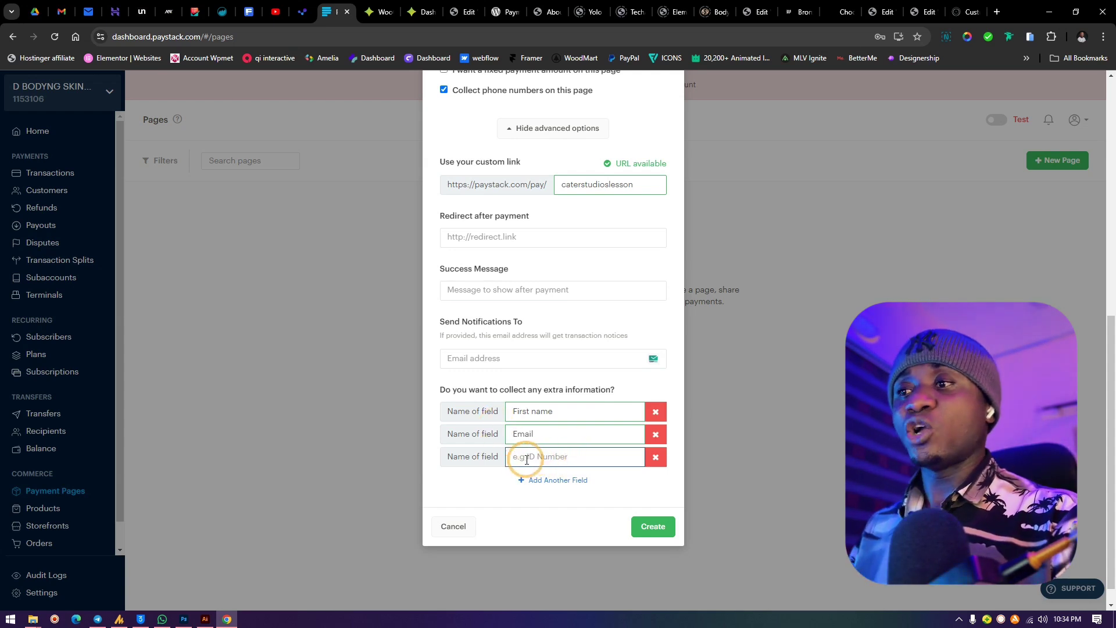
{"action": "left_click", "coordinate": [655, 458]}
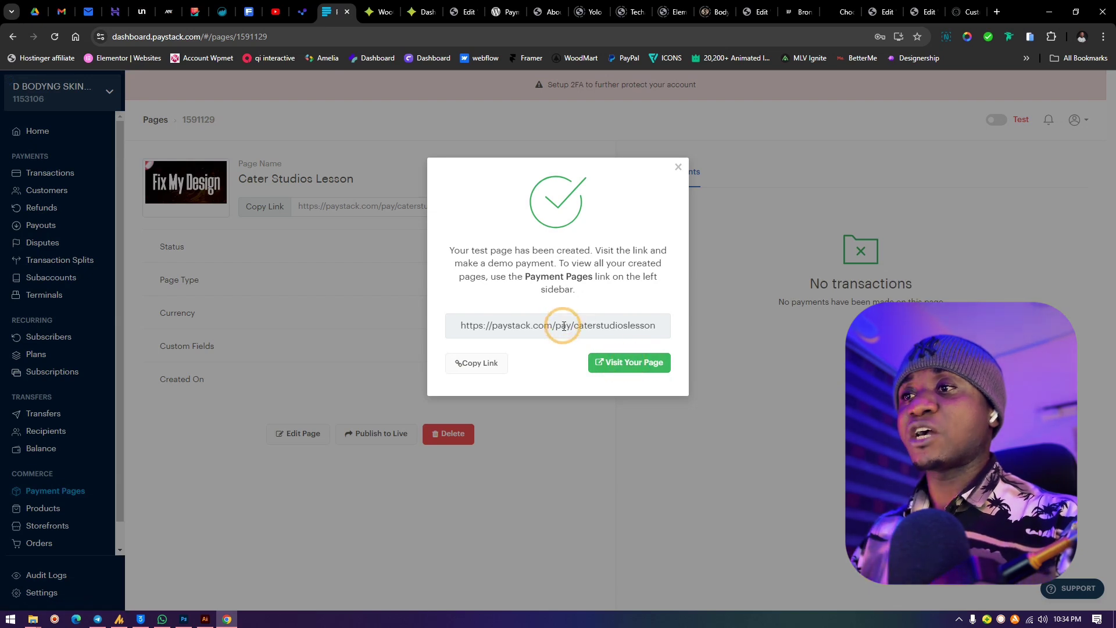
{"action": "left_click", "coordinate": [476, 363]}
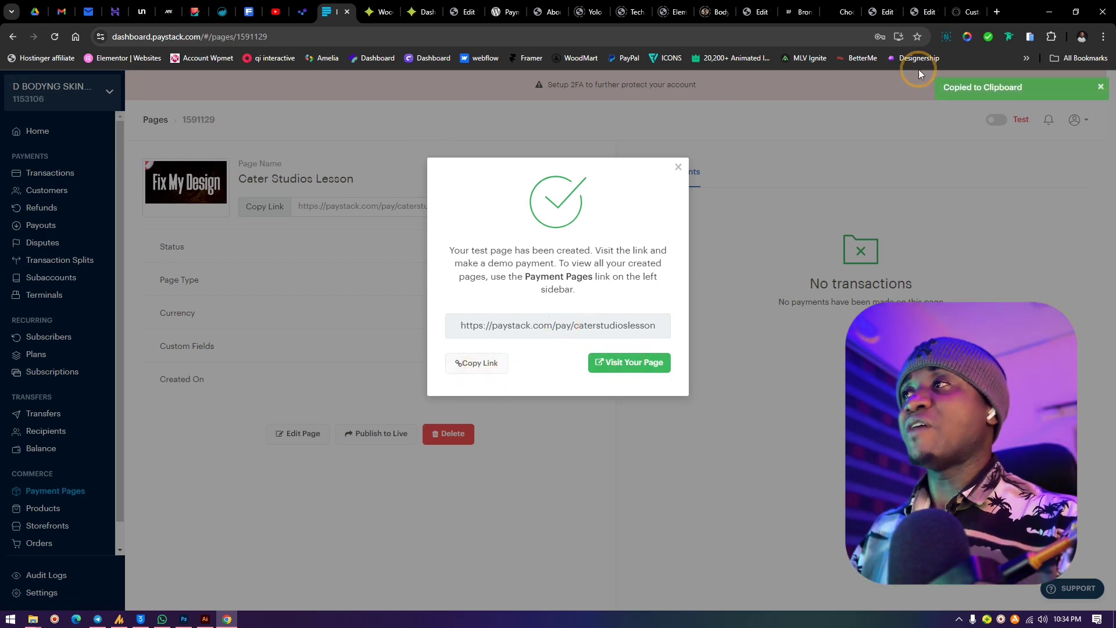
{"action": "left_click", "coordinate": [418, 8]}
Step: Paste the Paystack link into the Purchase Now button's Link, then publish and preview
{"action": "left_click", "coordinate": [457, 6]}
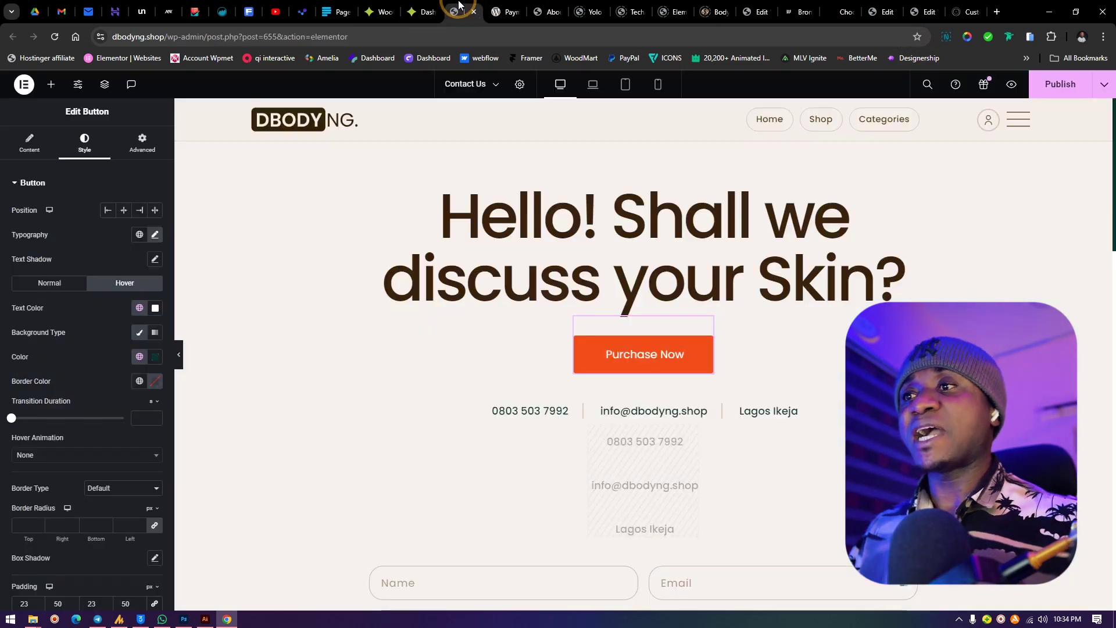
{"action": "left_click", "coordinate": [702, 351]}
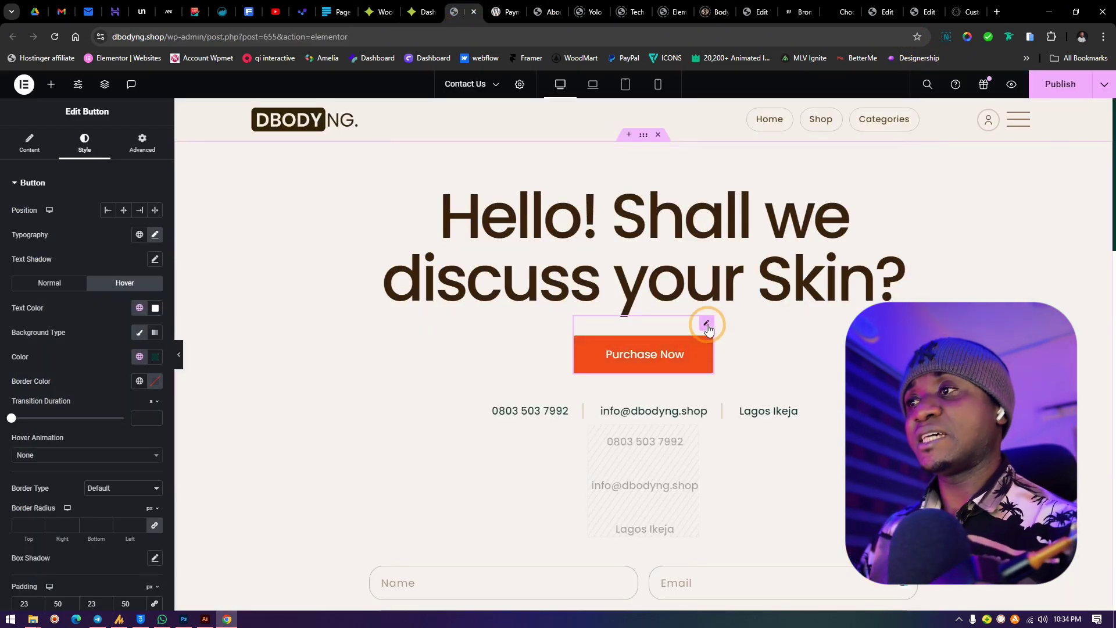
{"action": "left_click", "coordinate": [31, 145]}
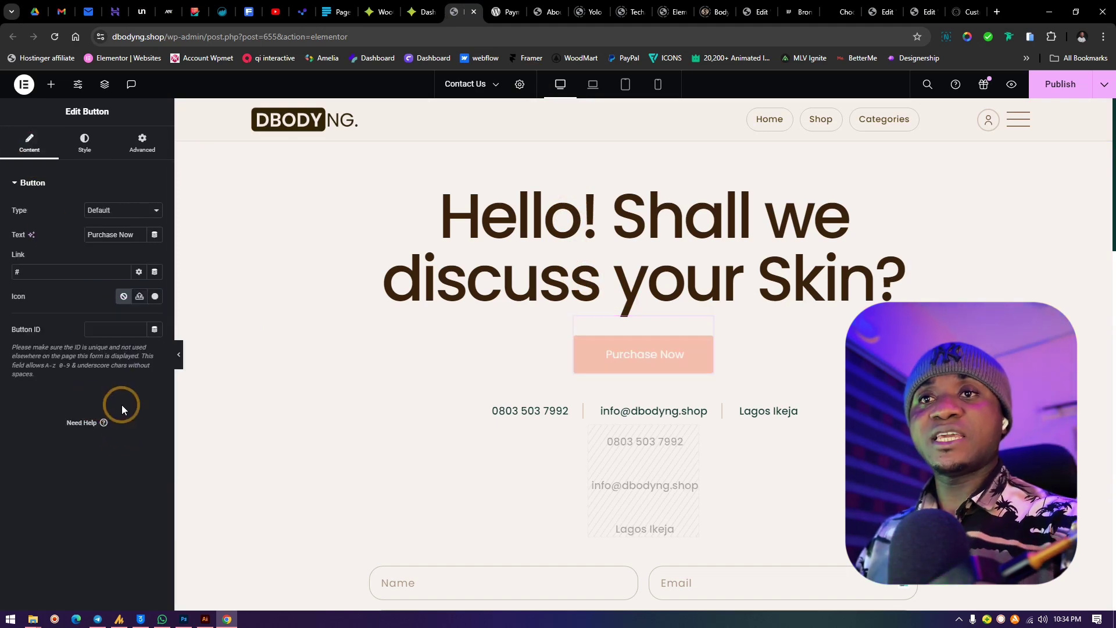
{"action": "key", "text": "ctrl+v"}
{"action": "left_click", "coordinate": [1060, 88]}
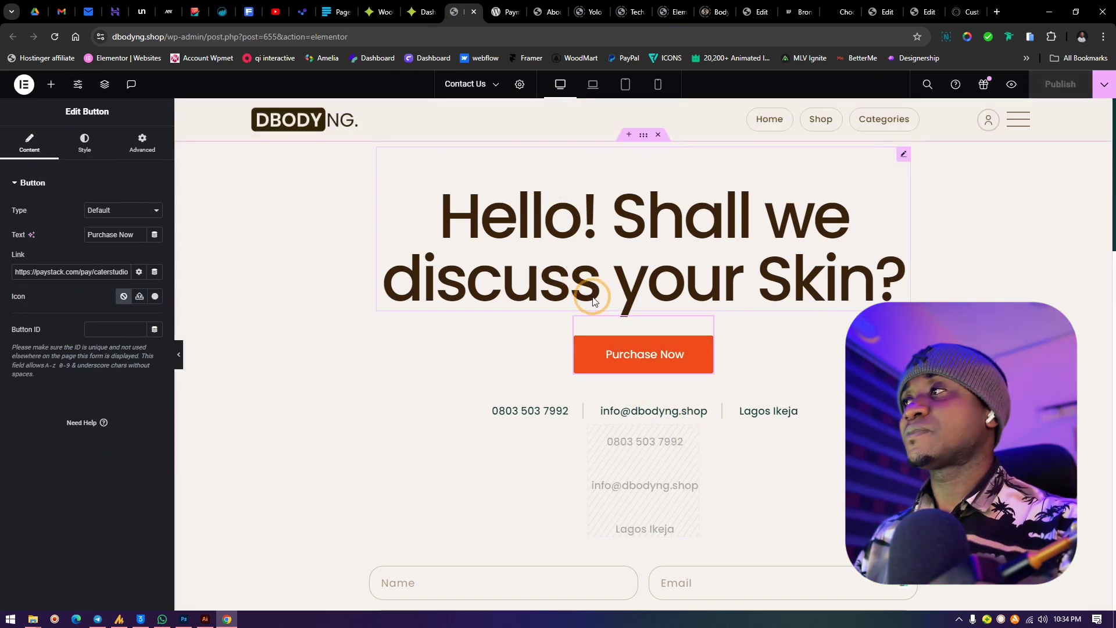
{"action": "left_click", "coordinate": [1012, 84]}
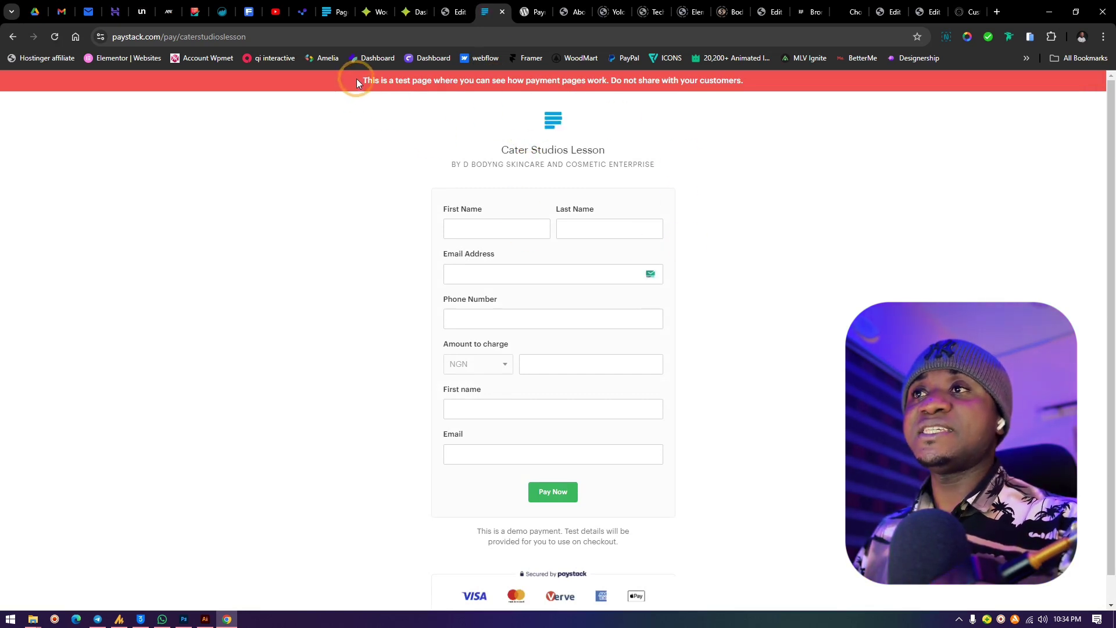
Step: Review the Cater Studios Lesson test page notice and title, then close the page-created confirmation
{"action": "left_click_drag", "start_coordinate": [357, 79], "coordinate": [509, 99]}
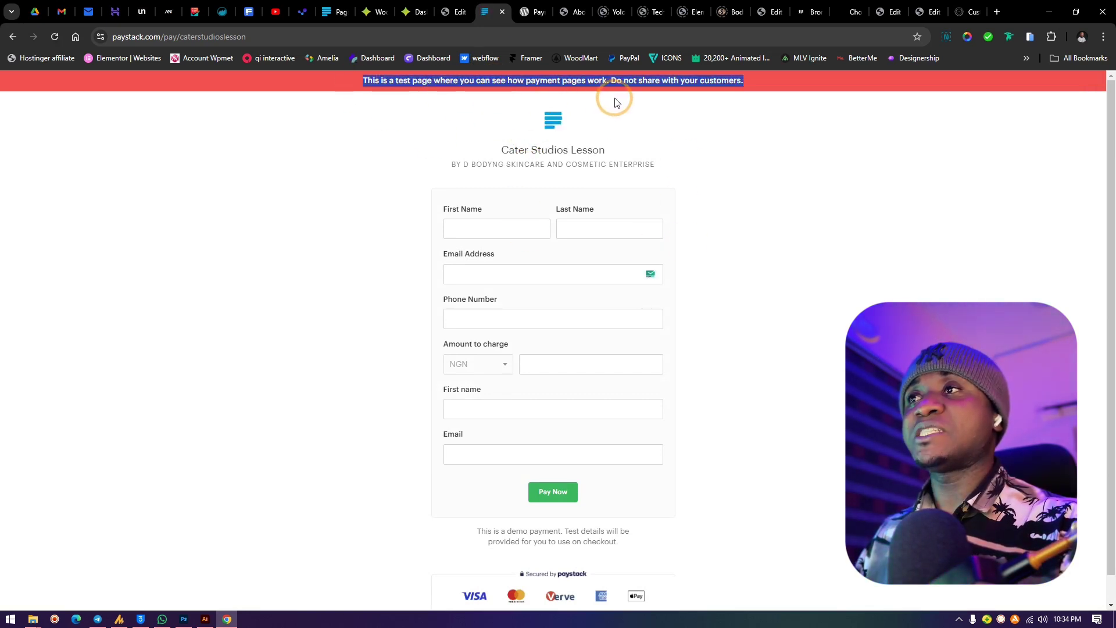
{"action": "left_click_drag", "start_coordinate": [650, 101], "coordinate": [692, 99]}
{"action": "left_click", "coordinate": [746, 118]}
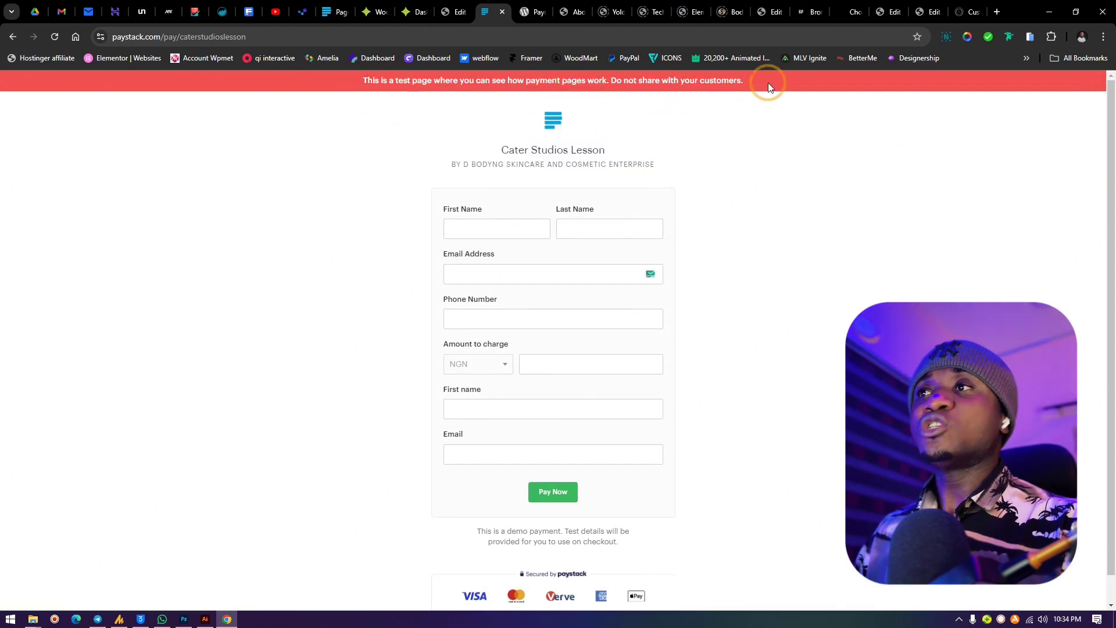
{"action": "left_click", "coordinate": [464, 6]}
{"action": "left_click", "coordinate": [329, 6]}
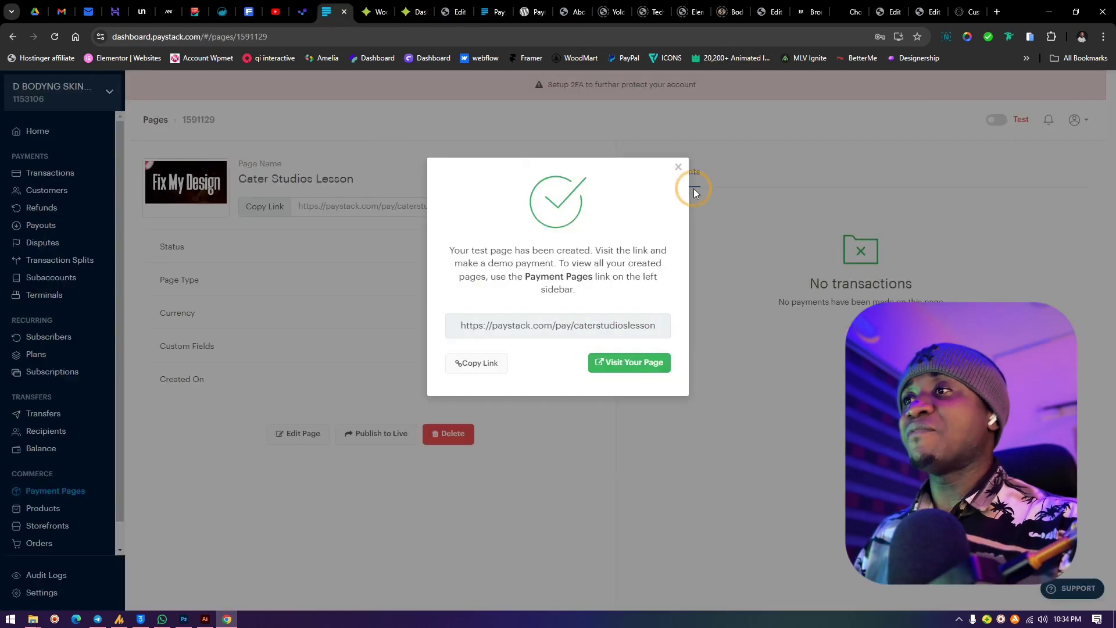
{"action": "left_click", "coordinate": [679, 169]}
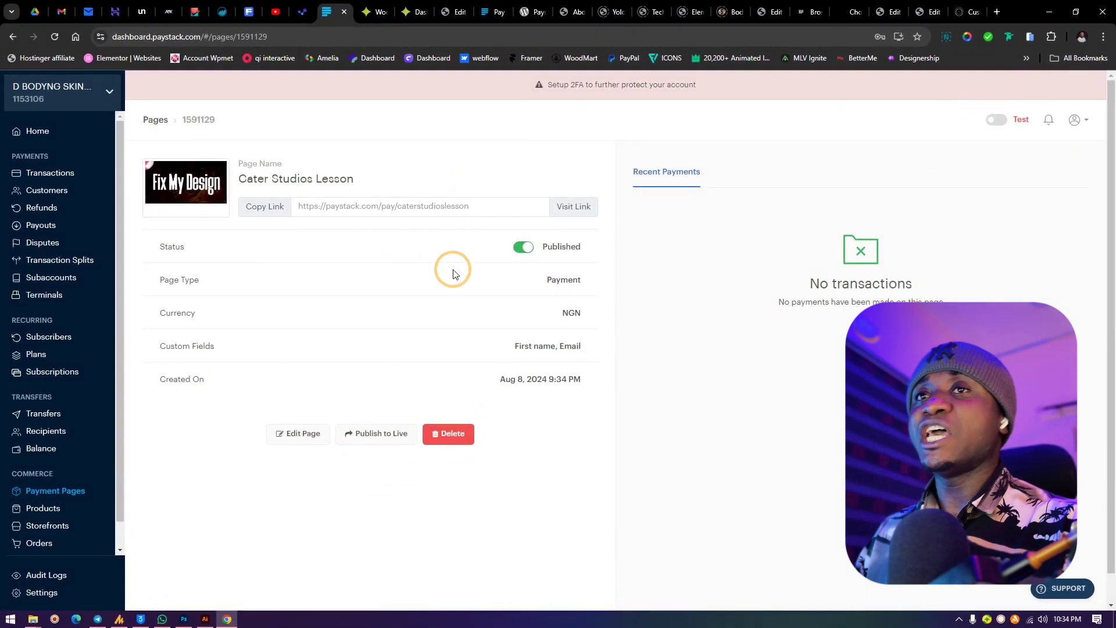
Step: Compare the contact page editor with the Cater Studios Lesson payment page
{"action": "left_click", "coordinate": [448, 7]}
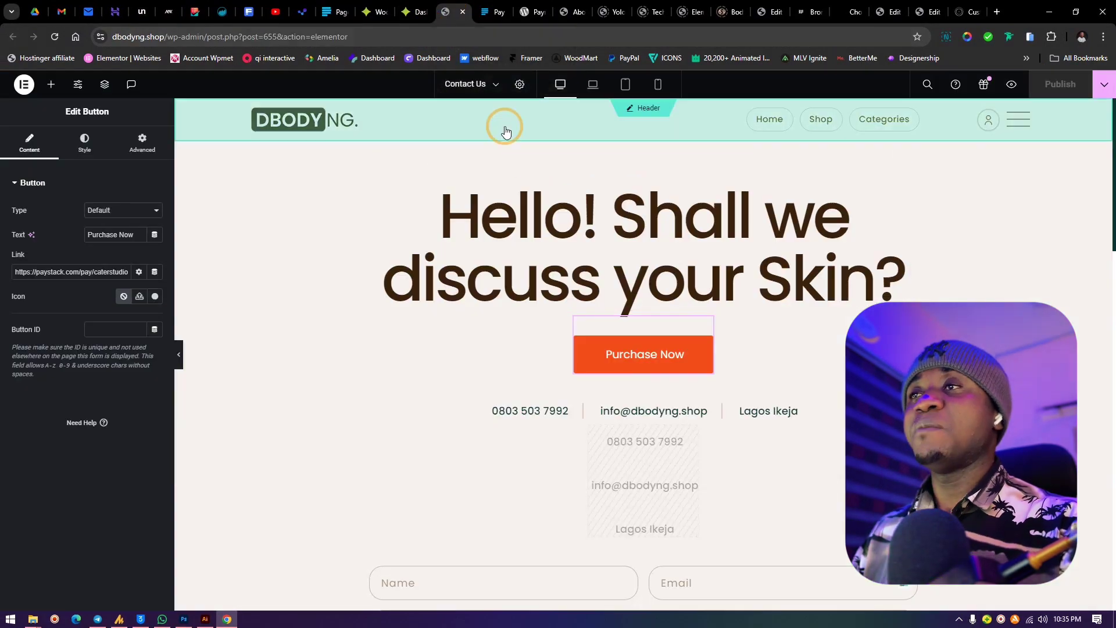
{"action": "left_click", "coordinate": [487, 7]}
{"action": "left_click", "coordinate": [448, 8]}
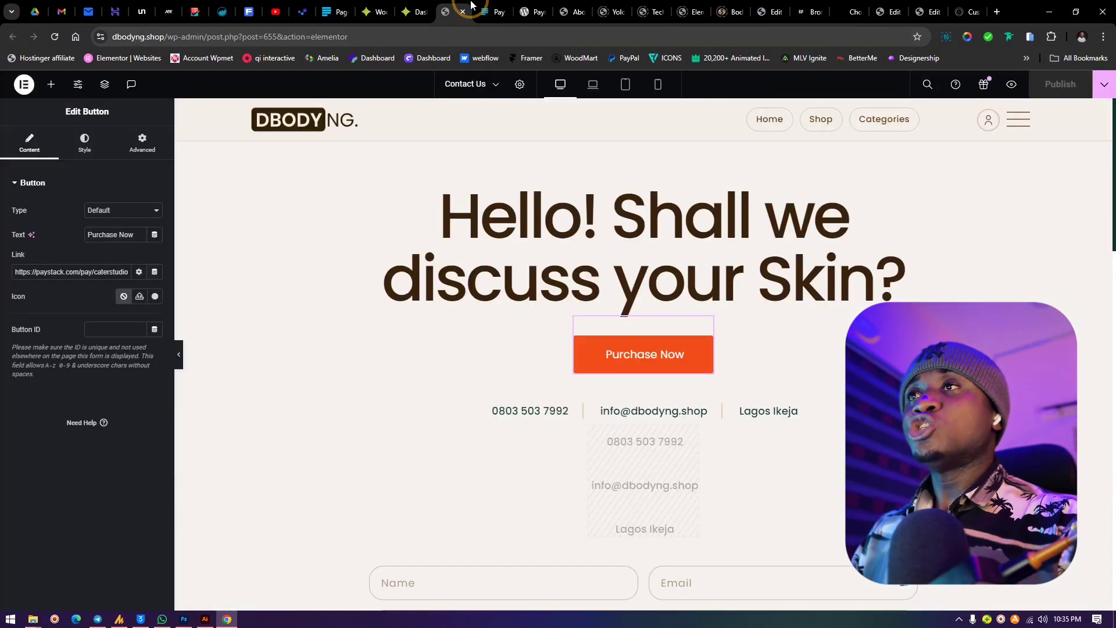
{"action": "left_click", "coordinate": [490, 7]}
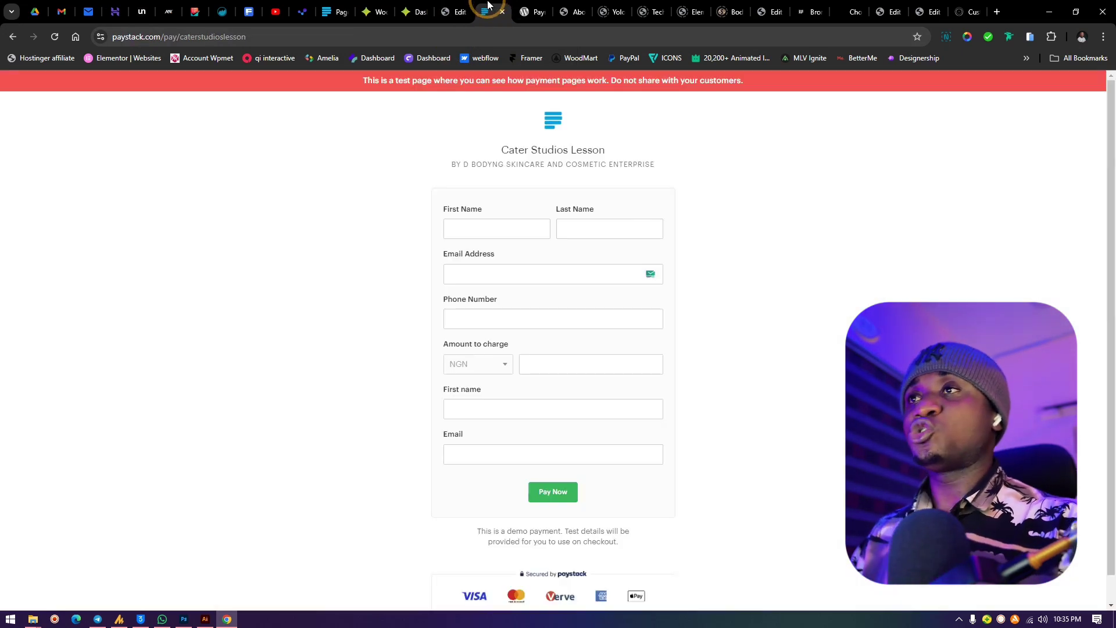
{"action": "left_click", "coordinate": [454, 11]}
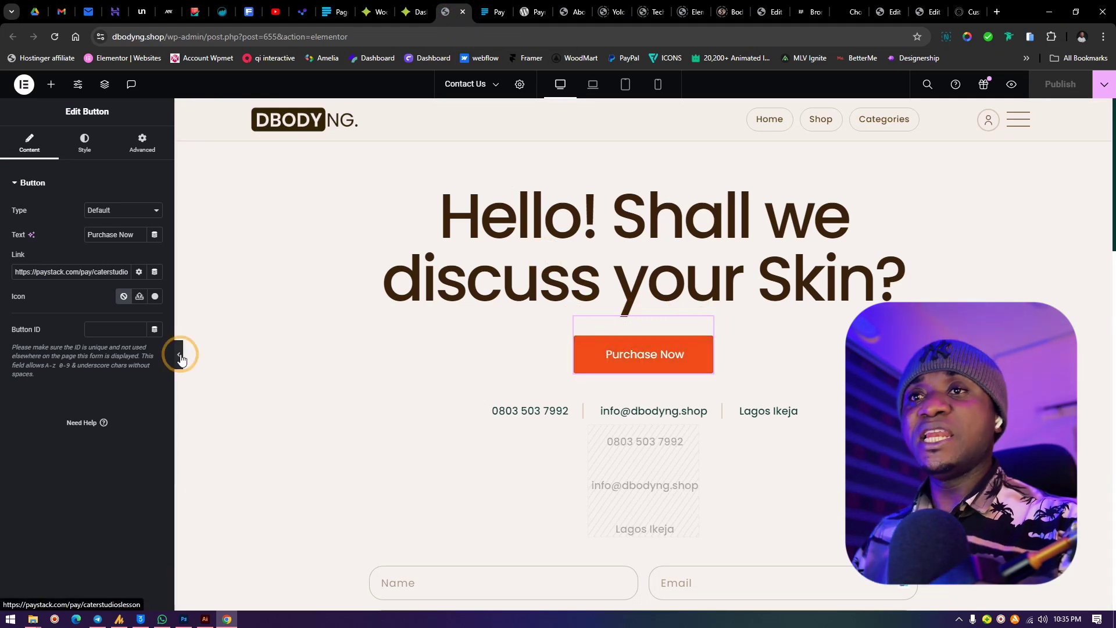
{"action": "left_click", "coordinate": [494, 6]}
Step: Make the Purchase Now button link open in a new window and publish the change
{"action": "left_click", "coordinate": [442, 8]}
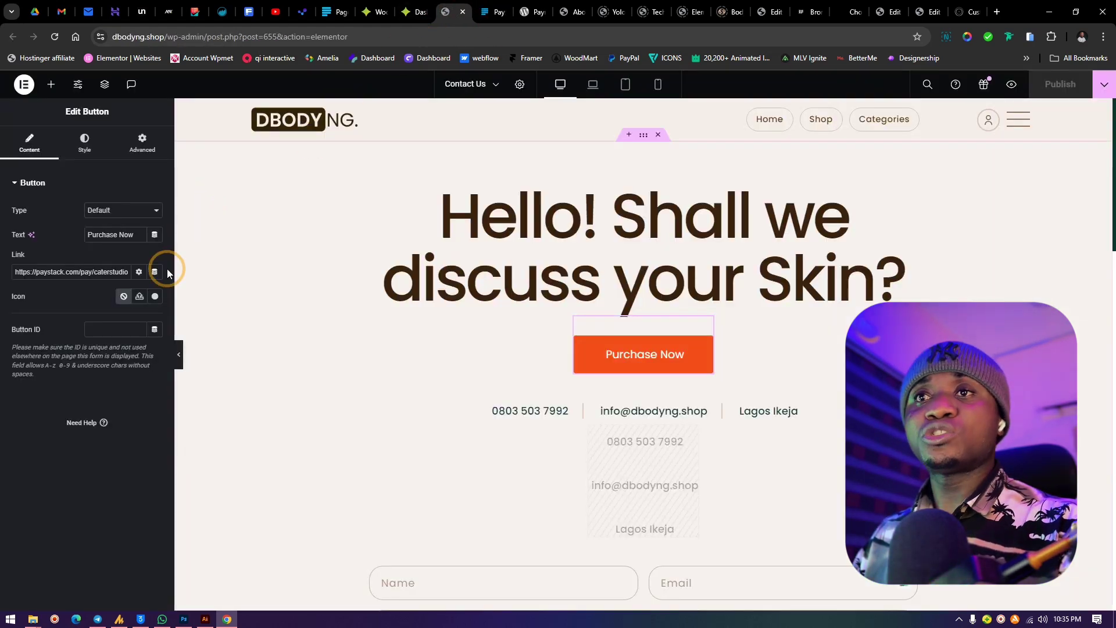
{"action": "left_click", "coordinate": [141, 273]}
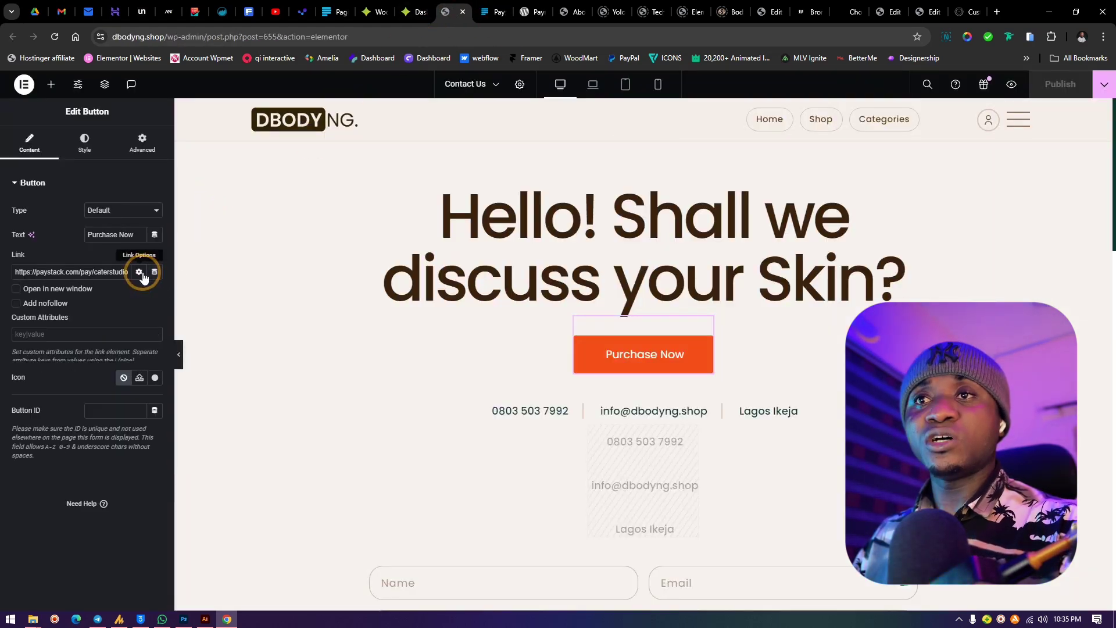
{"action": "left_click", "coordinate": [17, 292]}
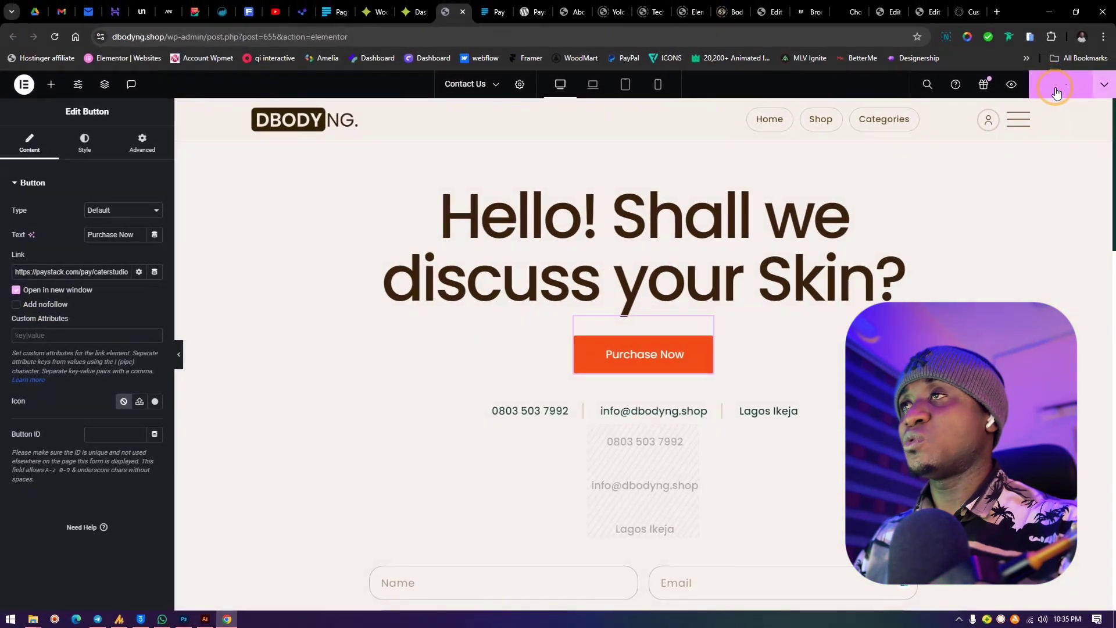
{"action": "key", "text": "ctrl+s"}
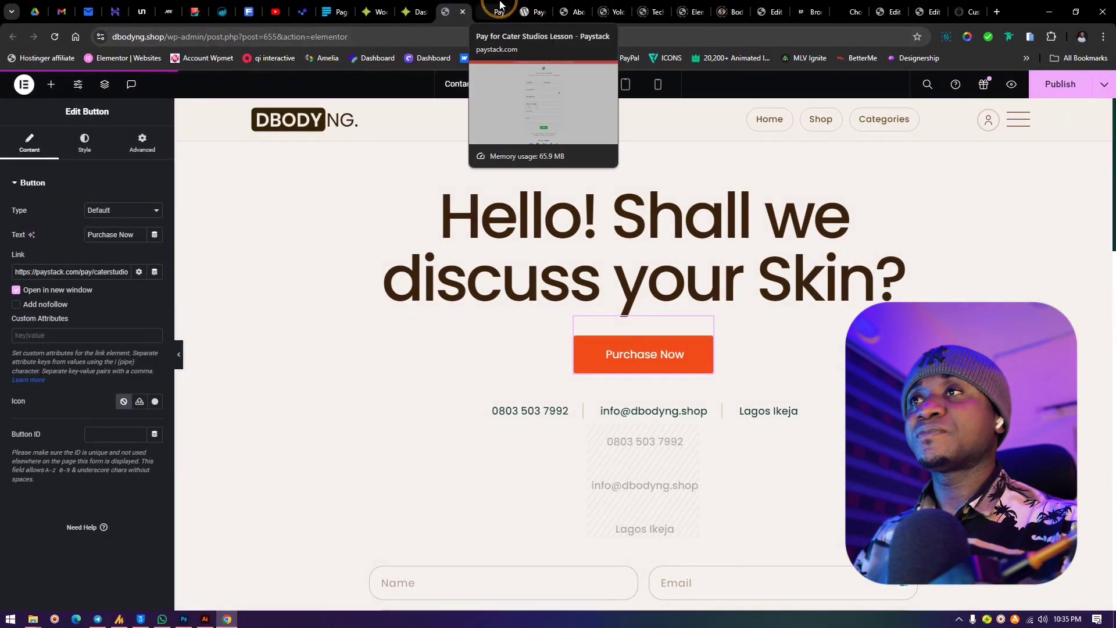
Step: Preview the contact page and test that Purchase Now opens the Cater Studios Lesson payment page
{"action": "left_click", "coordinate": [500, 5]}
{"action": "key", "text": "alt+Left"}
{"action": "left_click", "coordinate": [555, 348]}
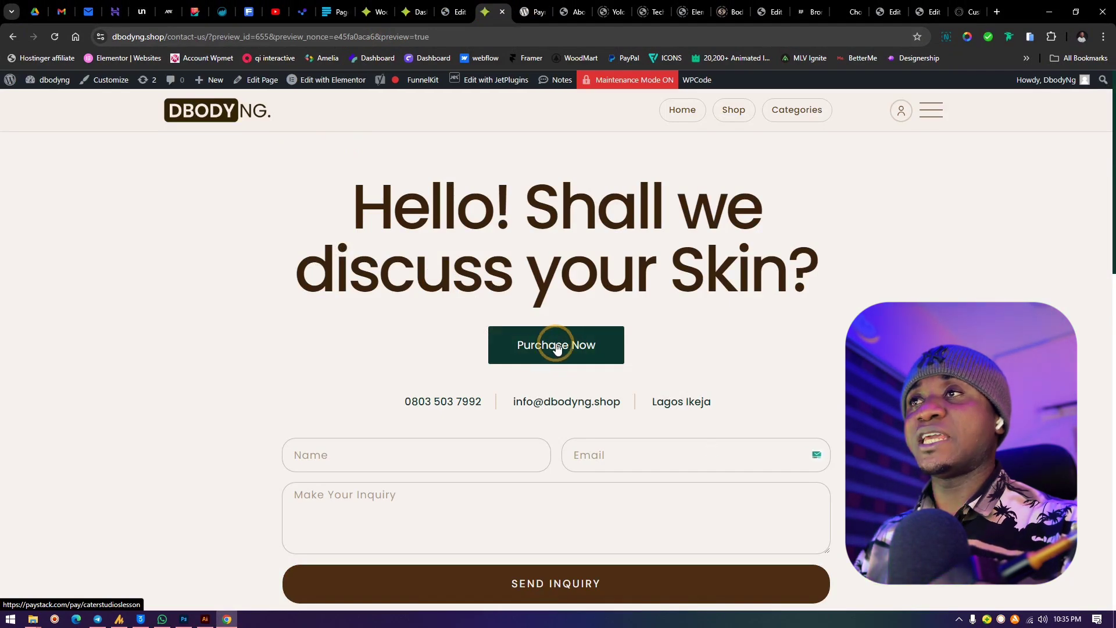
{"action": "left_click", "coordinate": [556, 347]}
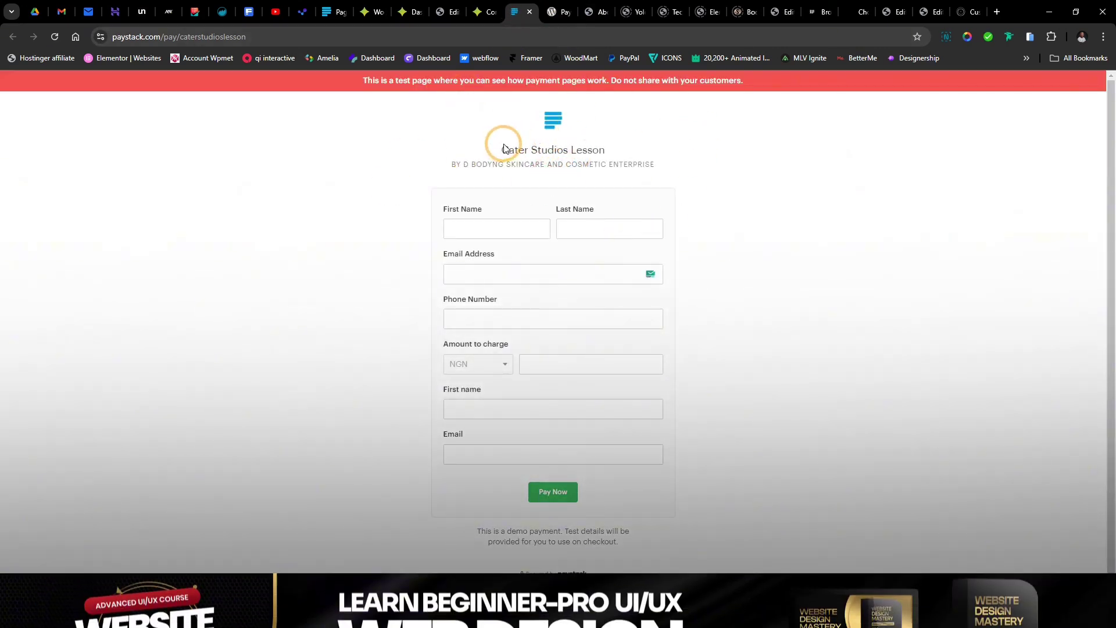
Step: Review the checkout title and subtitle, then autofill the payer's name, email and phone
{"action": "left_click_drag", "start_coordinate": [504, 148], "coordinate": [598, 162]}
{"action": "mouse_move", "coordinate": [442, 161]}
{"action": "left_mouse_down"}
{"action": "mouse_move", "coordinate": [678, 163]}
{"action": "mouse_move", "coordinate": [432, 172]}
{"action": "left_mouse_up"}
{"action": "left_click", "coordinate": [668, 157]}
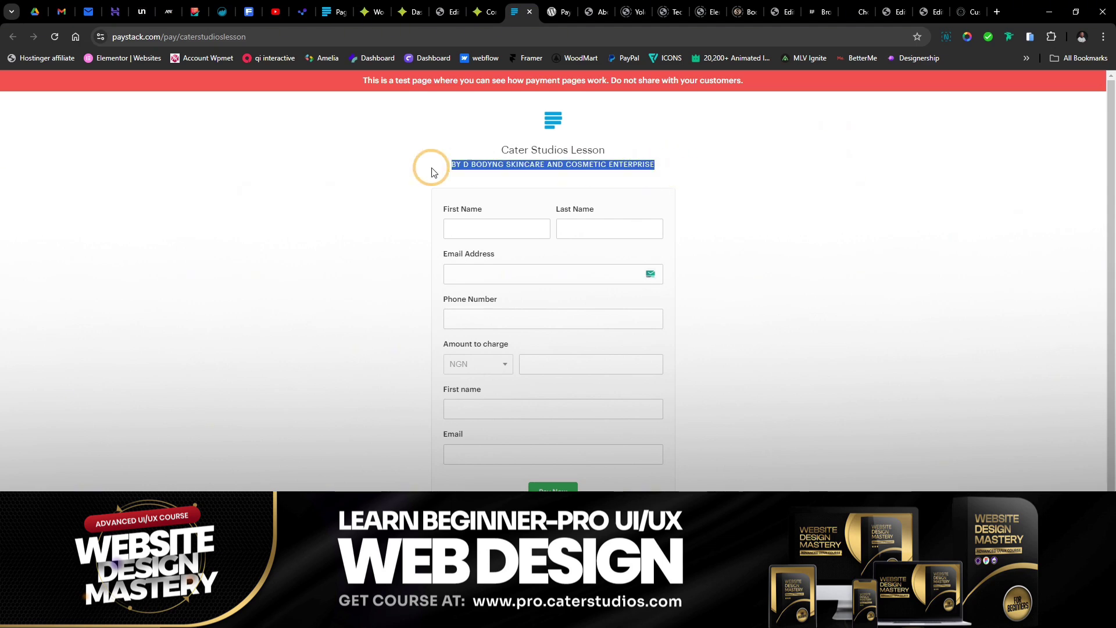
{"action": "left_click", "coordinate": [699, 190]}
{"action": "left_click", "coordinate": [480, 230]}
{"action": "left_click", "coordinate": [506, 261]}
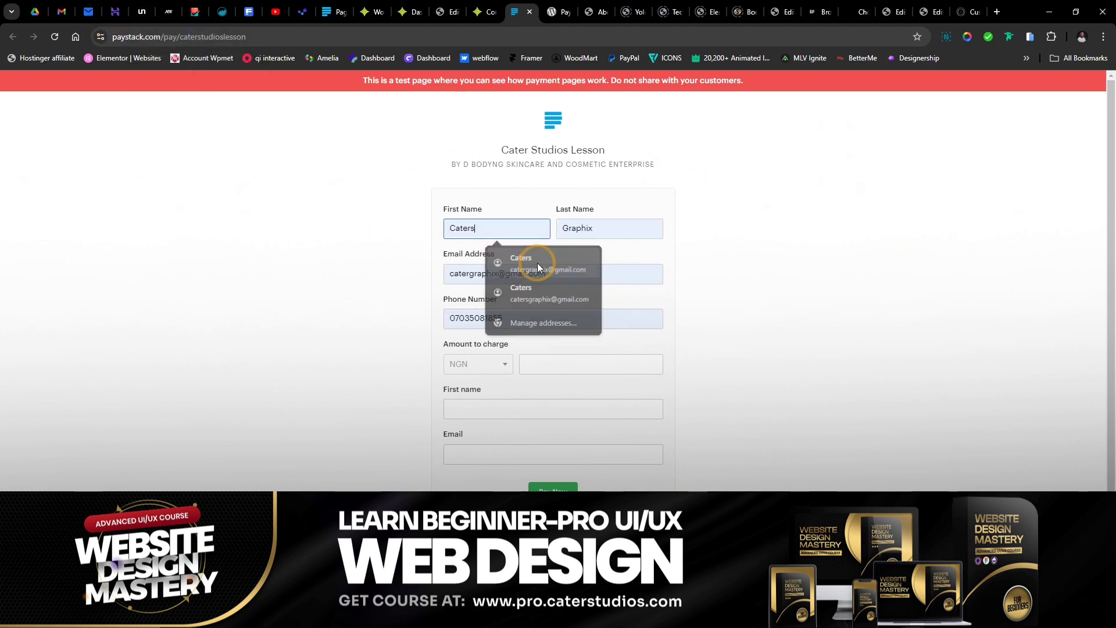
{"action": "left_click", "coordinate": [607, 223]}
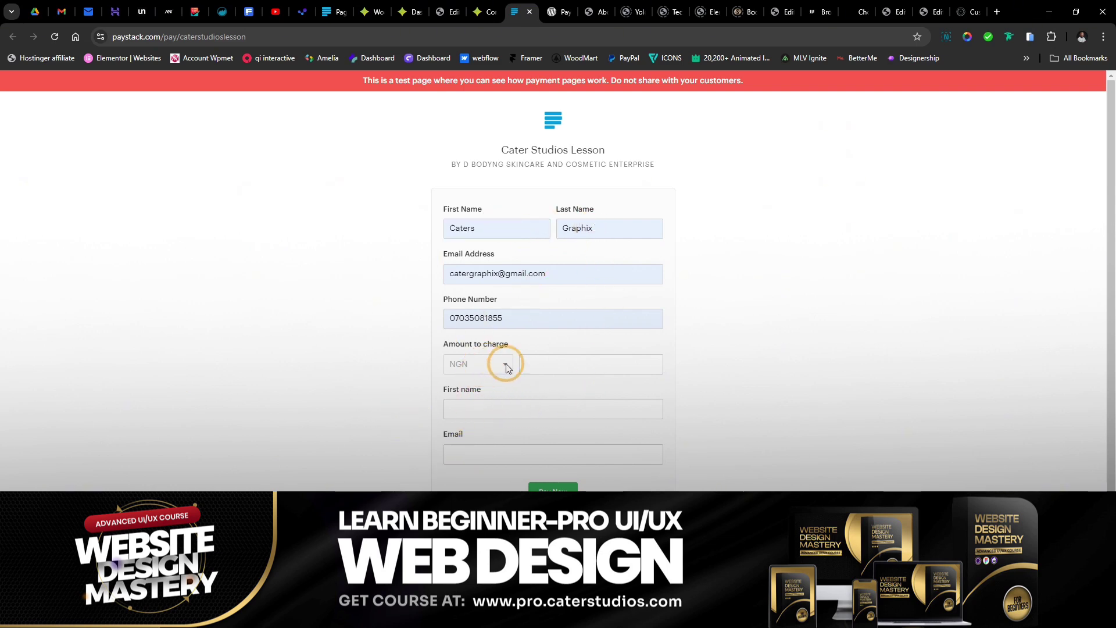
Step: Enter 5 as the amount to charge, then go to the page's dashboard details
{"action": "left_click", "coordinate": [547, 365]}
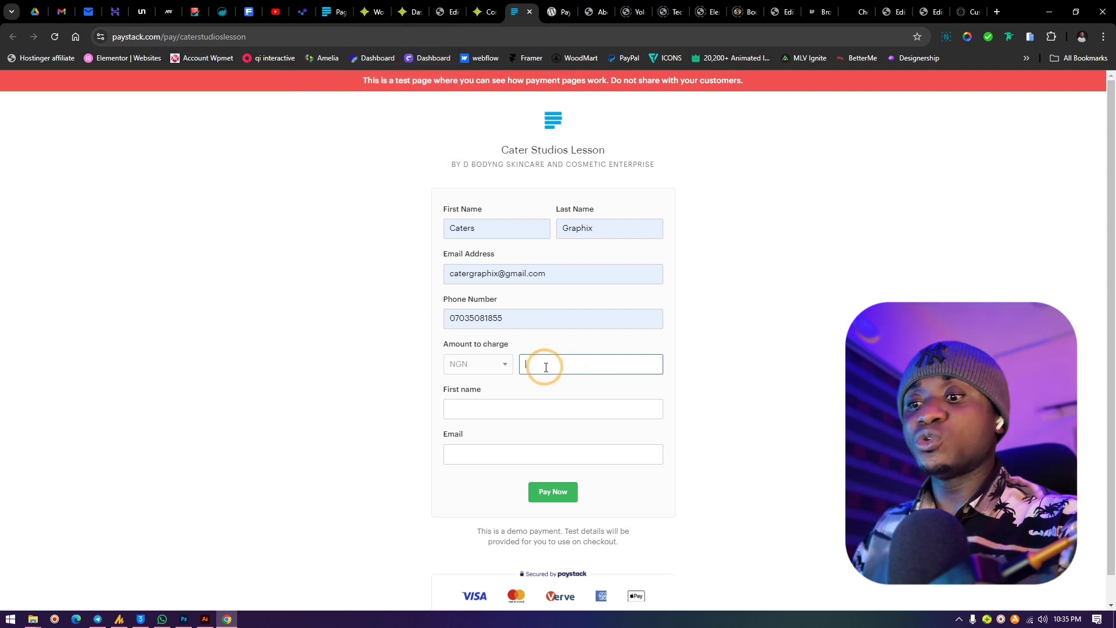
{"action": "type", "text": "50,000"}
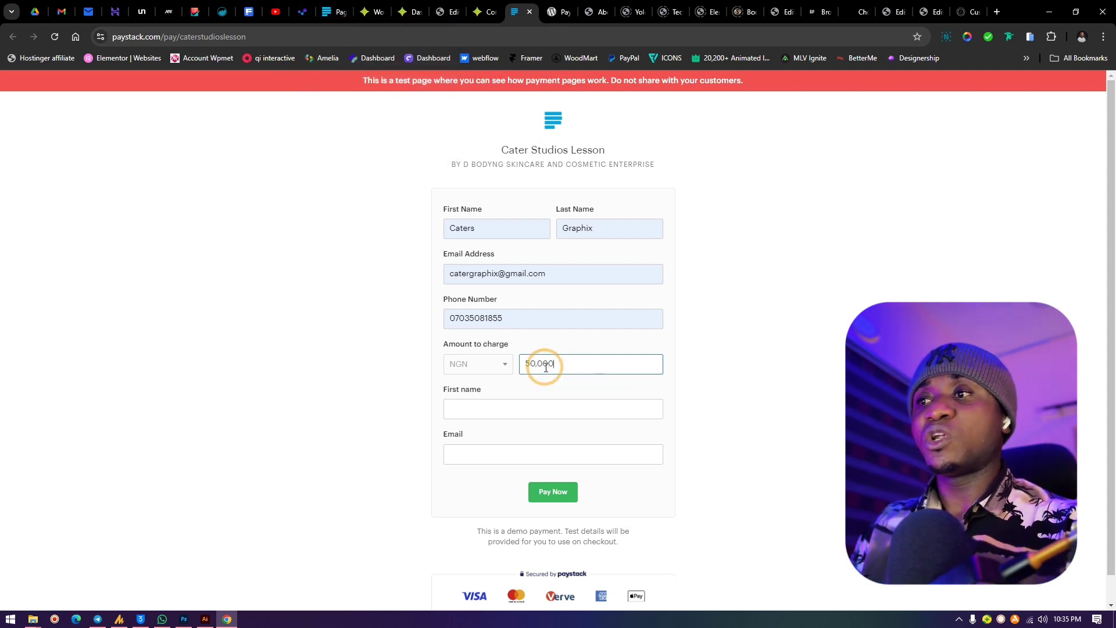
{"action": "left_click", "coordinate": [326, 5]}
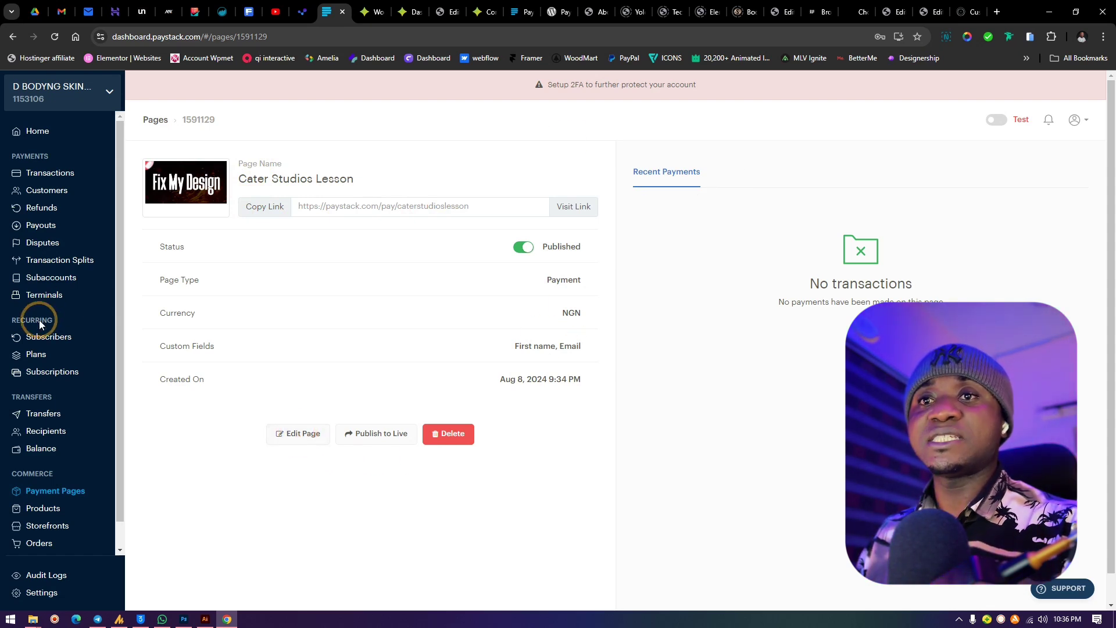
Step: Edit the Cater Studios Lesson page to require a fixed payment amount of 5000
{"action": "key", "text": "alt+Left"}
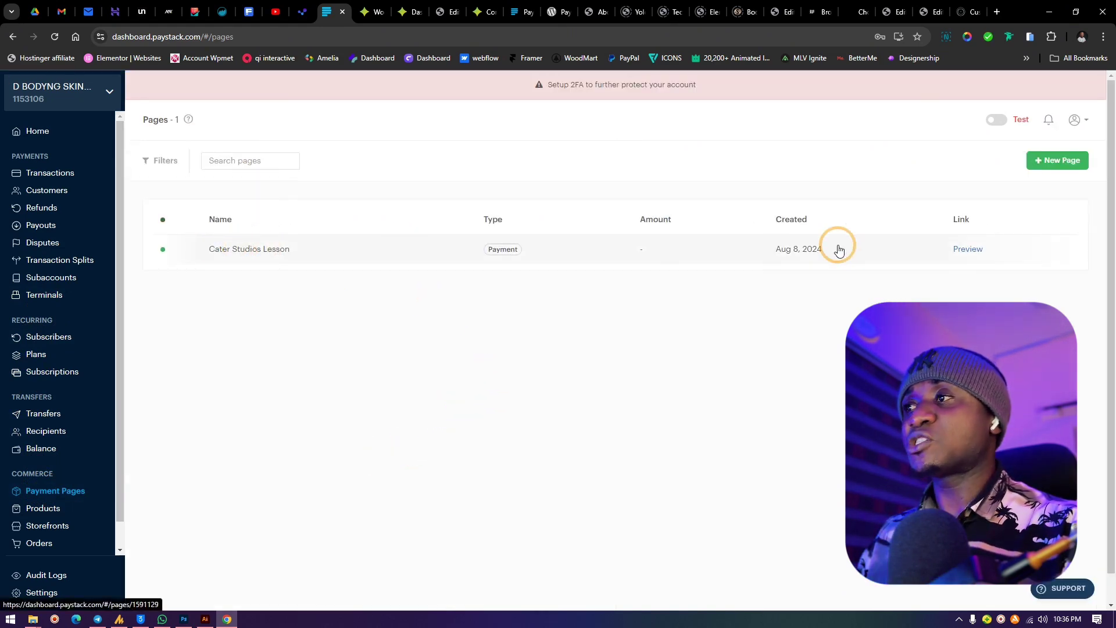
{"action": "left_click", "coordinate": [942, 260]}
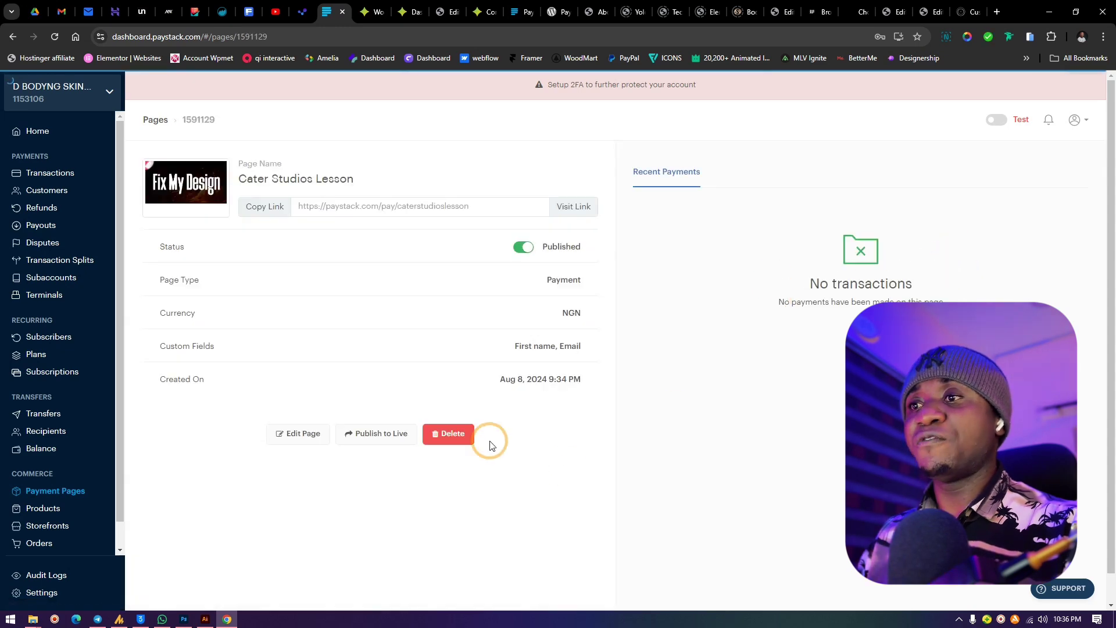
{"action": "left_click", "coordinate": [301, 438]}
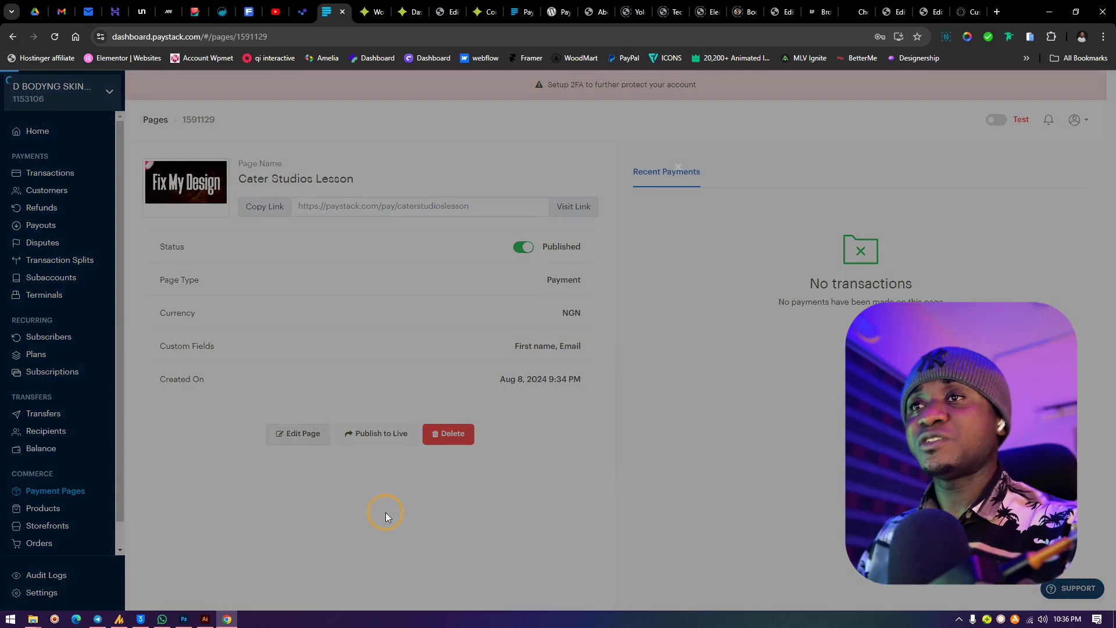
{"action": "scroll", "coordinate": [602, 322], "scroll_direction": "down", "scroll_amount": 7}
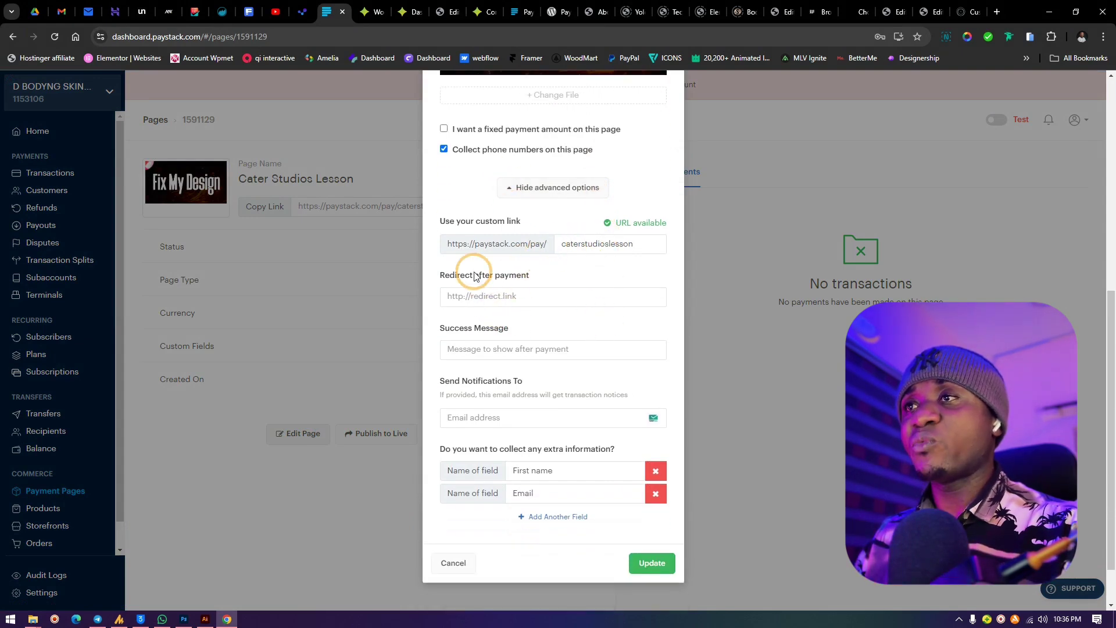
{"action": "left_click", "coordinate": [444, 131]}
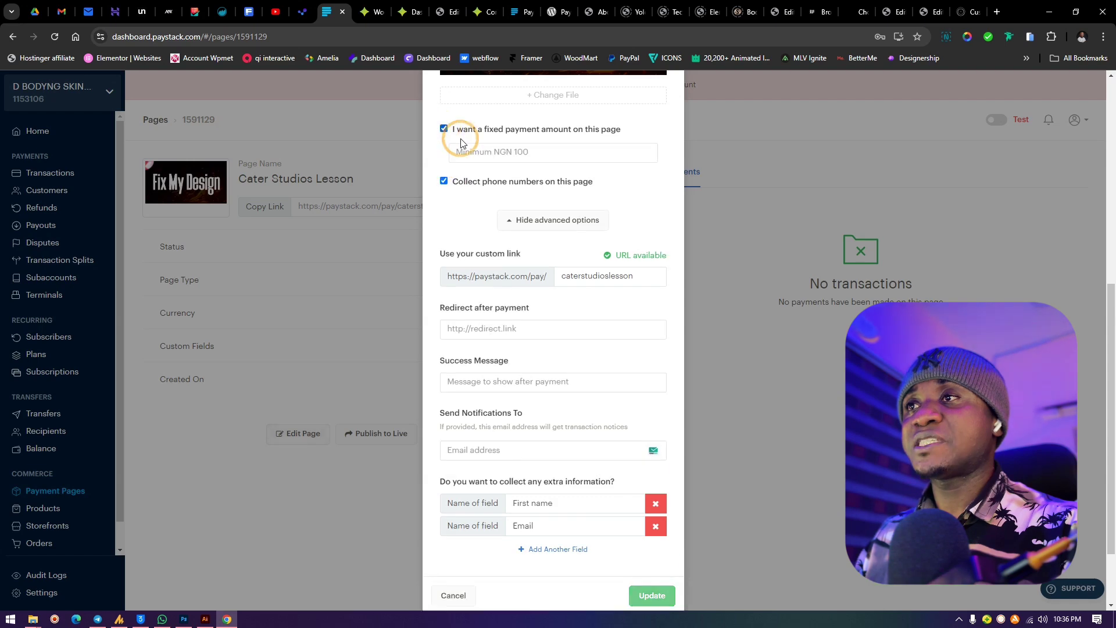
{"action": "left_click", "coordinate": [514, 153]}
{"action": "type", "text": "5000"}
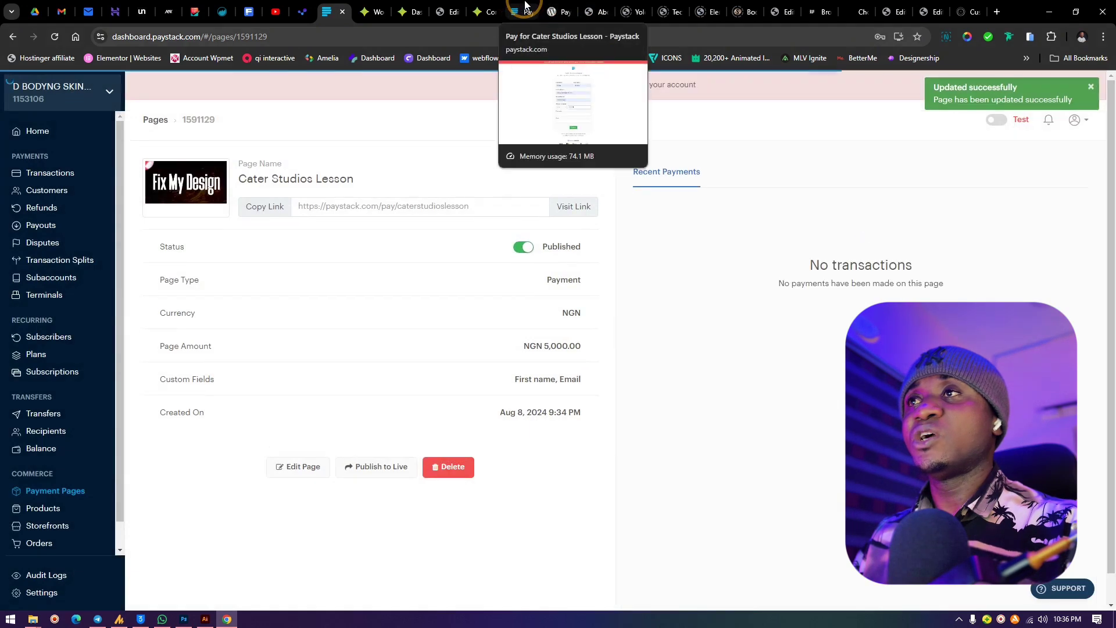
{"action": "left_click", "coordinate": [523, 11]}
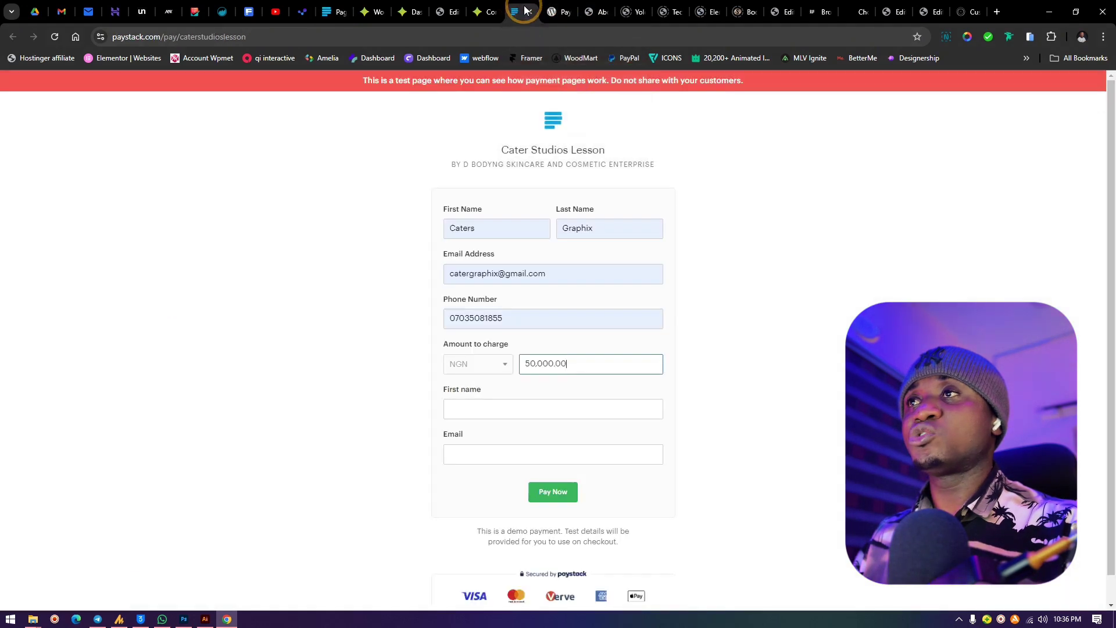
Step: Reload the checkout to confirm the locked NGN 5,000.00 amount and note the extra First name and Email fields
{"action": "left_click", "coordinate": [54, 38]}
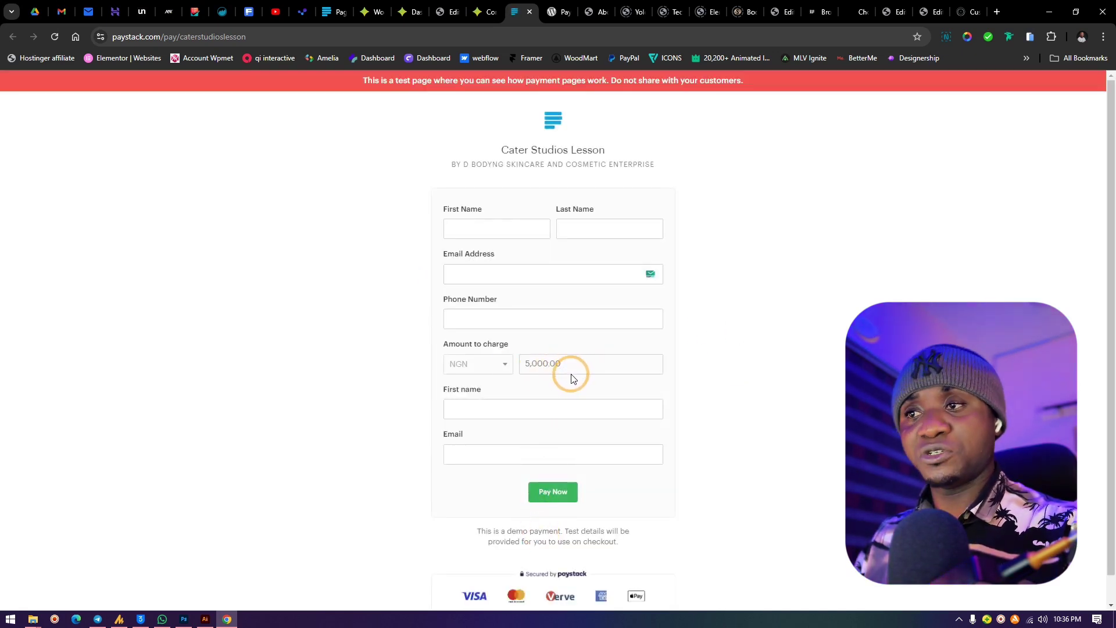
{"action": "left_click", "coordinate": [474, 452]}
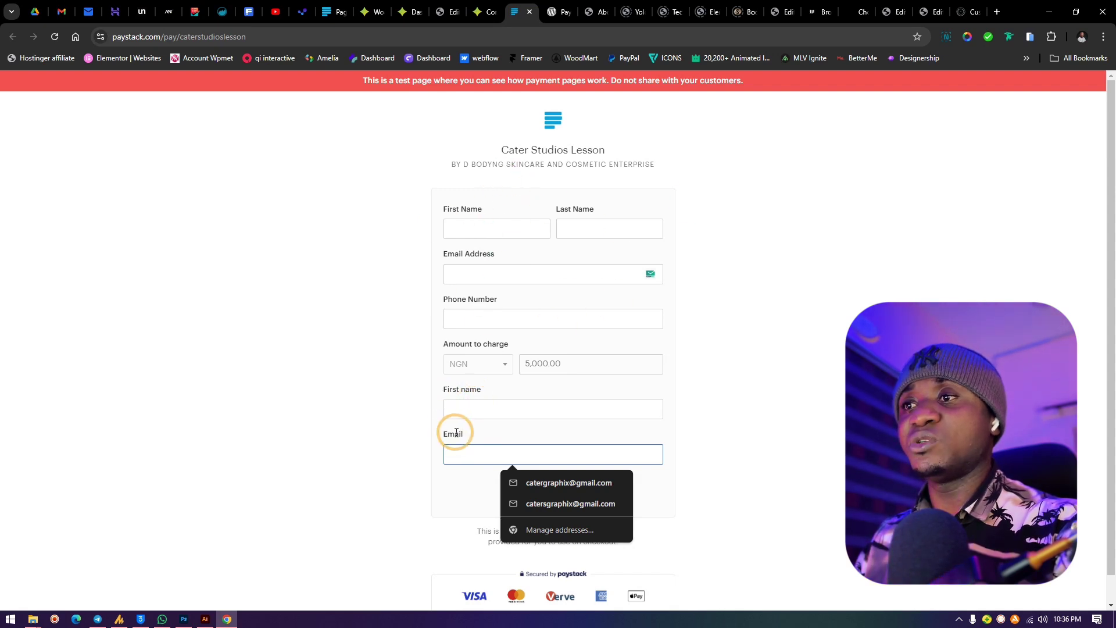
{"action": "left_click_drag", "start_coordinate": [491, 395], "coordinate": [399, 392]}
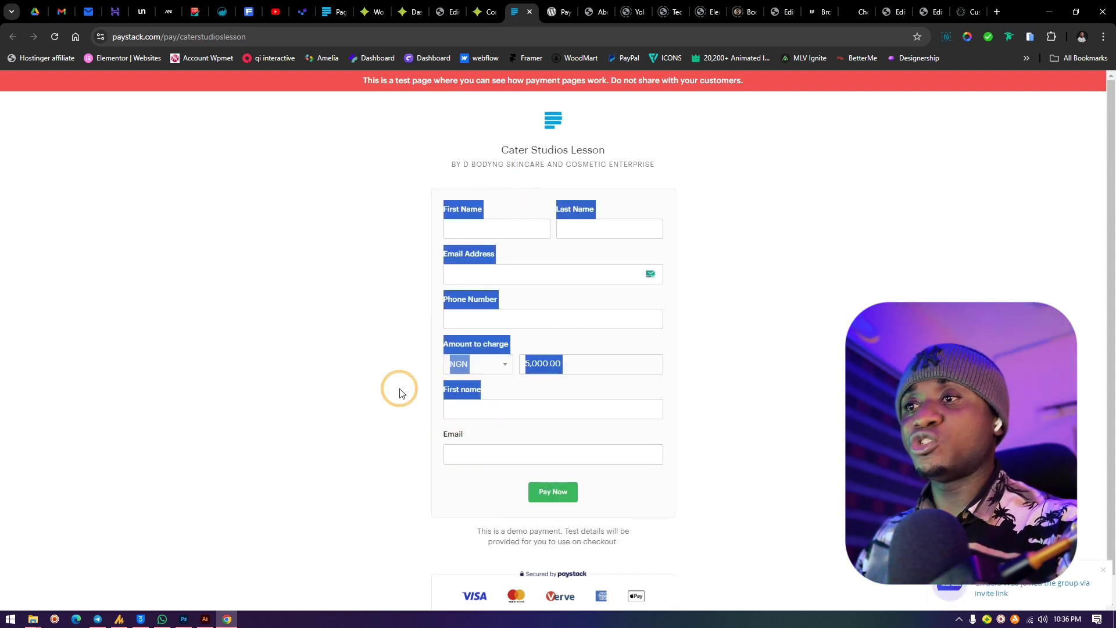
{"action": "left_click", "coordinate": [461, 233]}
{"action": "left_click_drag", "start_coordinate": [441, 212], "coordinate": [576, 205]}
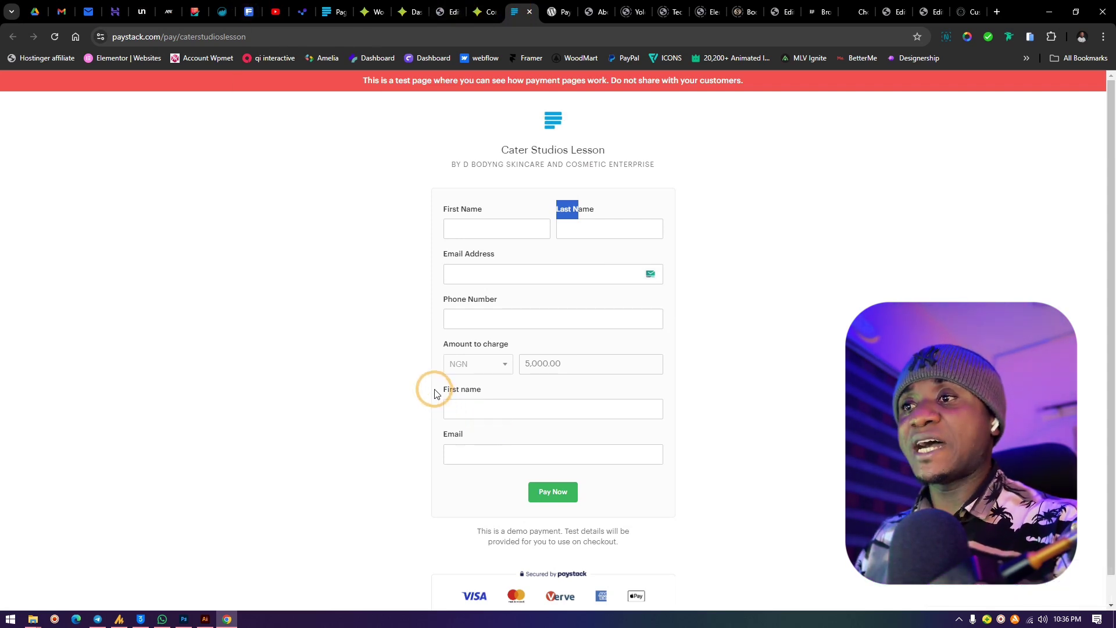
{"action": "left_click_drag", "start_coordinate": [436, 393], "coordinate": [477, 391]}
{"action": "left_click", "coordinate": [330, 7]}
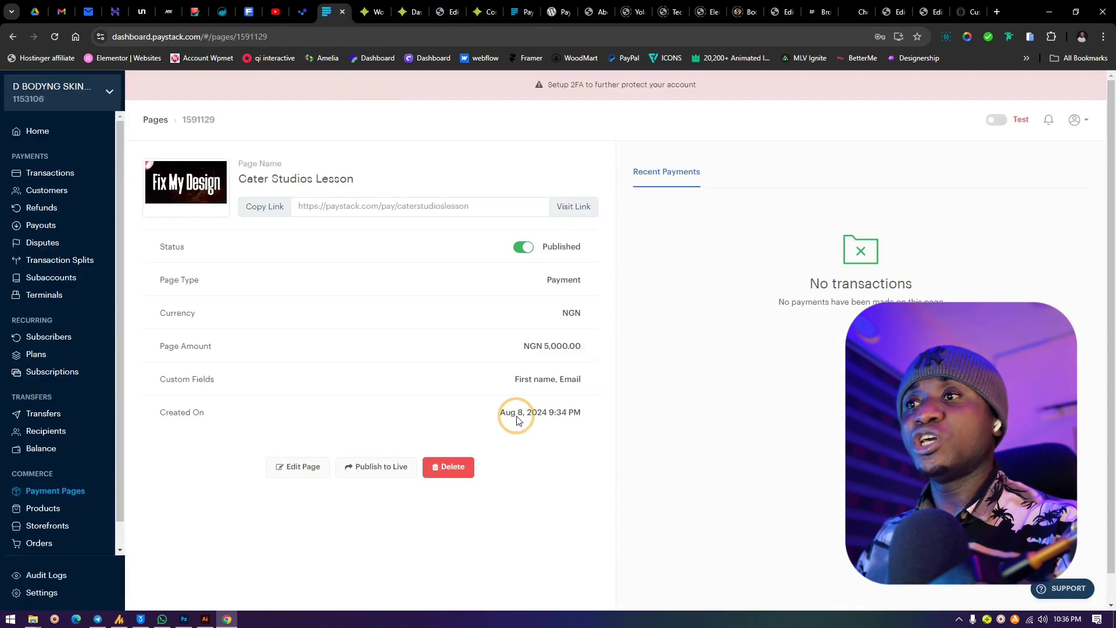
Step: Delete the Email and First name custom fields, update the page, and reload the checkout
{"action": "left_click", "coordinate": [310, 475]}
{"action": "scroll", "coordinate": [500, 436], "scroll_direction": "down", "scroll_amount": 8}
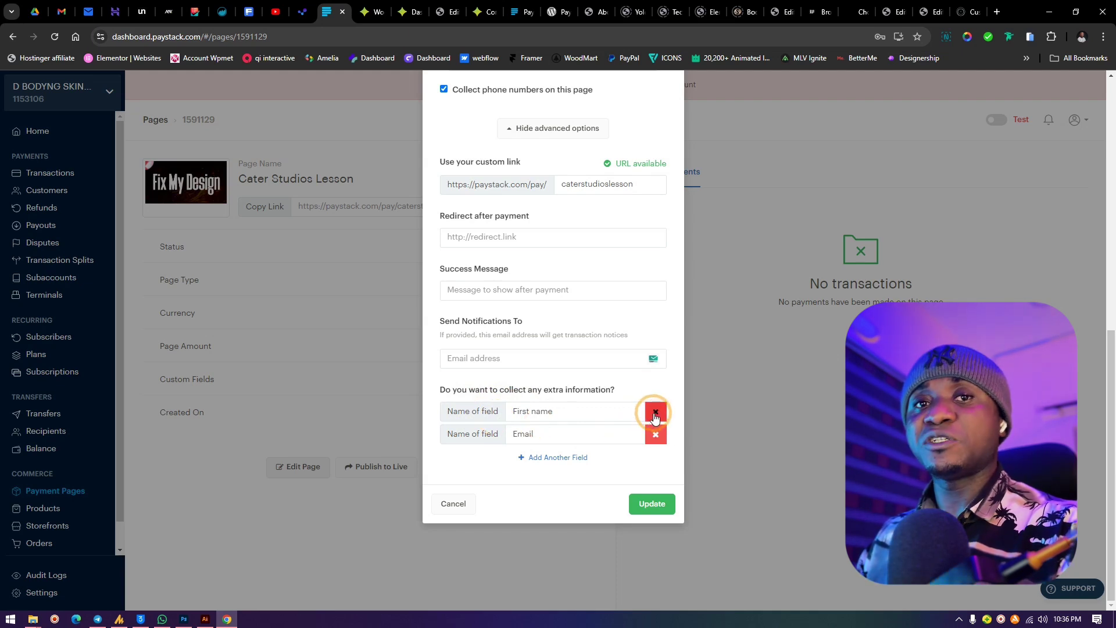
{"action": "left_click", "coordinate": [656, 435]}
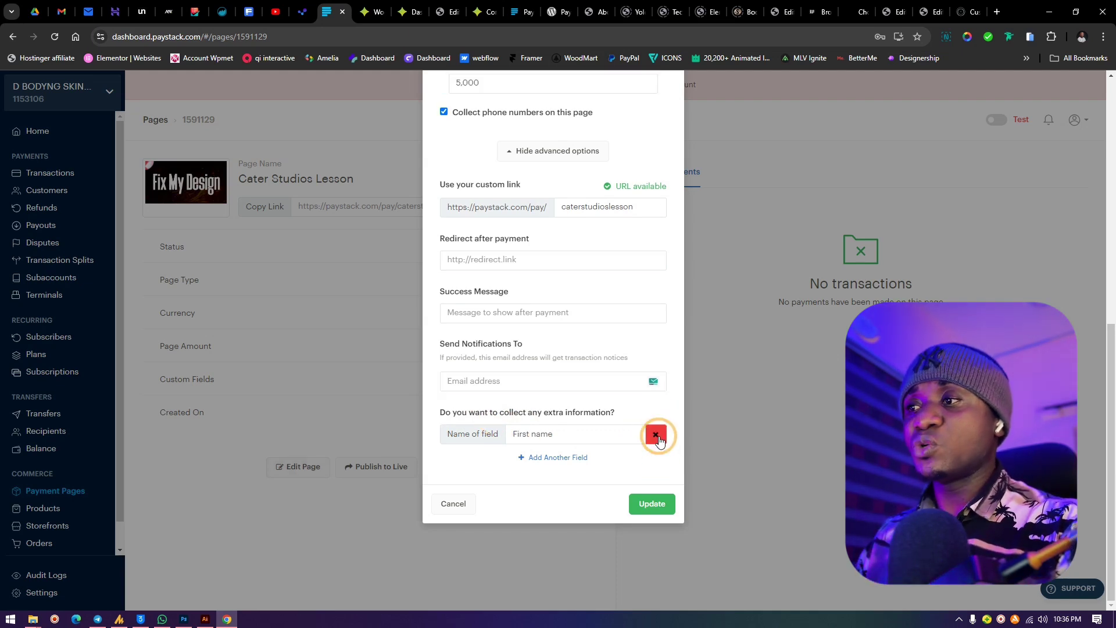
{"action": "left_click", "coordinate": [656, 435]}
{"action": "left_click", "coordinate": [657, 505]}
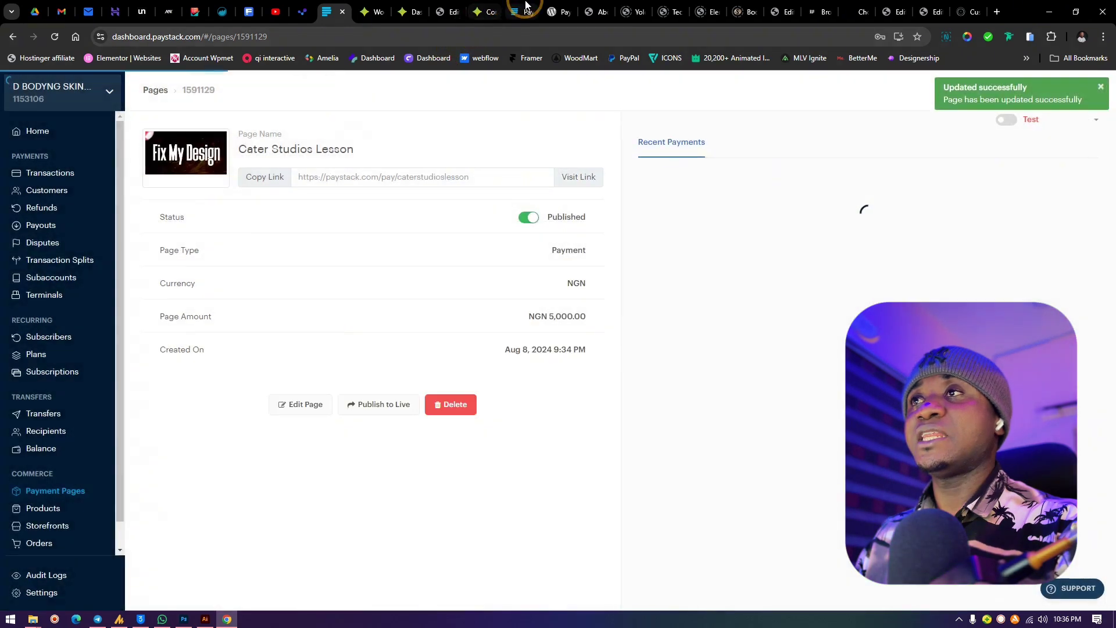
{"action": "left_click", "coordinate": [521, 17]}
{"action": "left_click", "coordinate": [55, 36]}
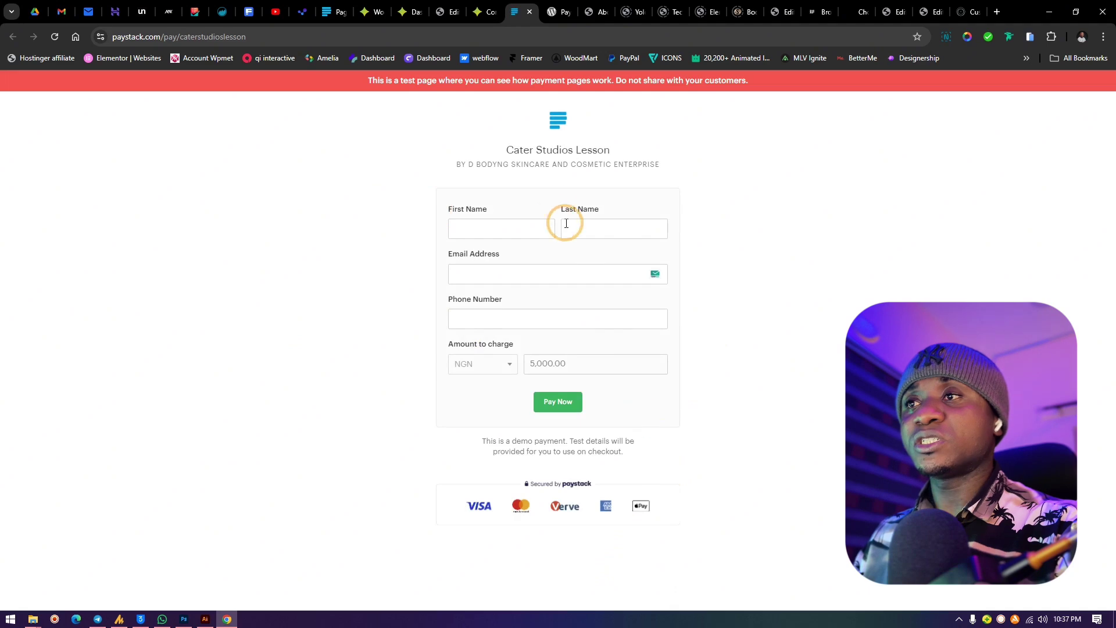
Step: Autofill payer details, submit, choose the Success test outcome, then close the payment window
{"action": "left_click", "coordinate": [491, 227]}
{"action": "left_click", "coordinate": [533, 274]}
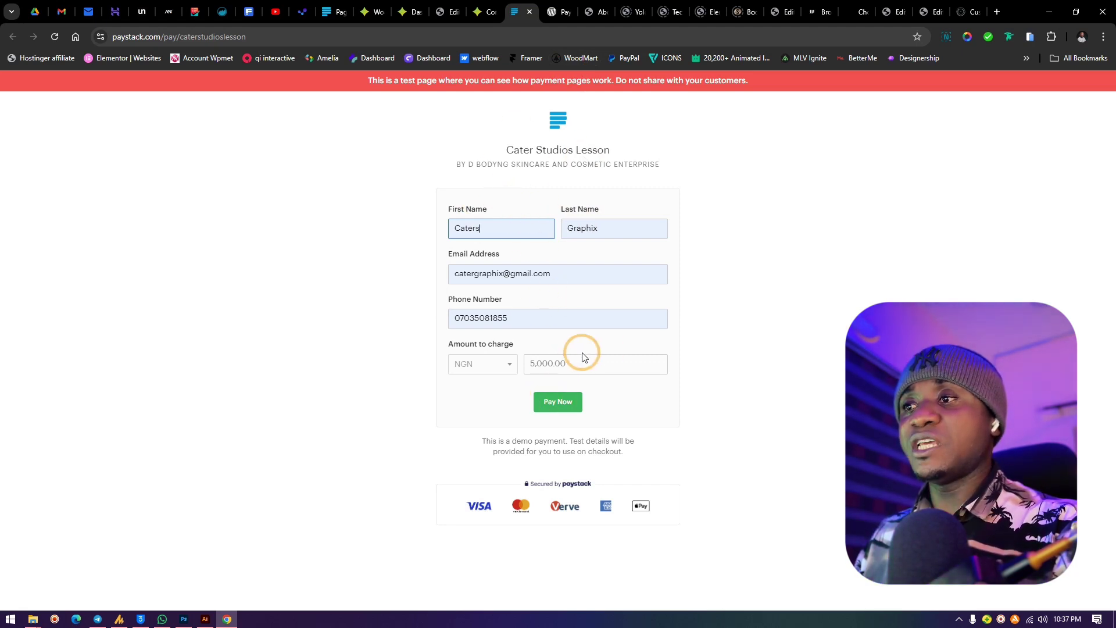
{"action": "left_click", "coordinate": [559, 403]}
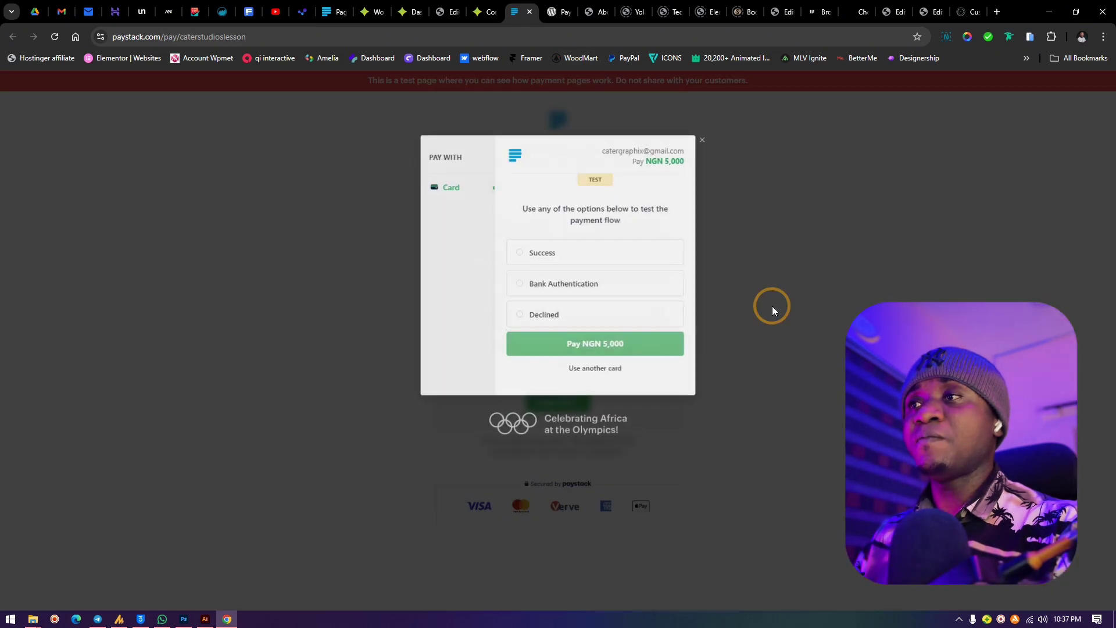
{"action": "left_click", "coordinate": [536, 250]}
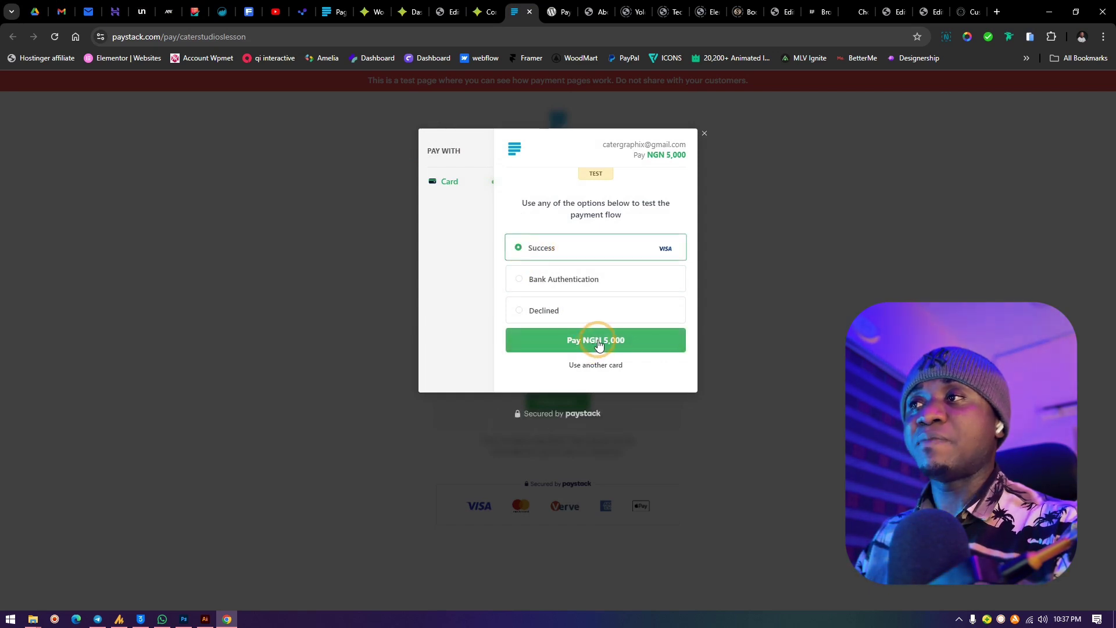
{"action": "left_click", "coordinate": [705, 136]}
Step: Confirm live mode has no payment pages, switch back to Test mode, and reopen the checkout
{"action": "left_click", "coordinate": [338, 11]}
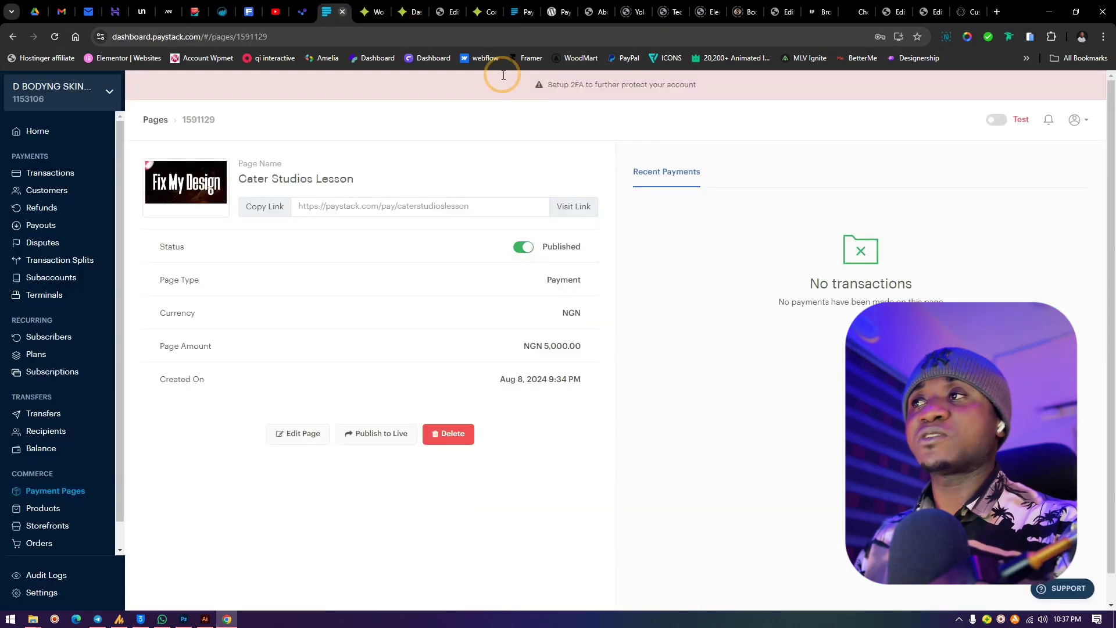
{"action": "left_click", "coordinate": [999, 130]}
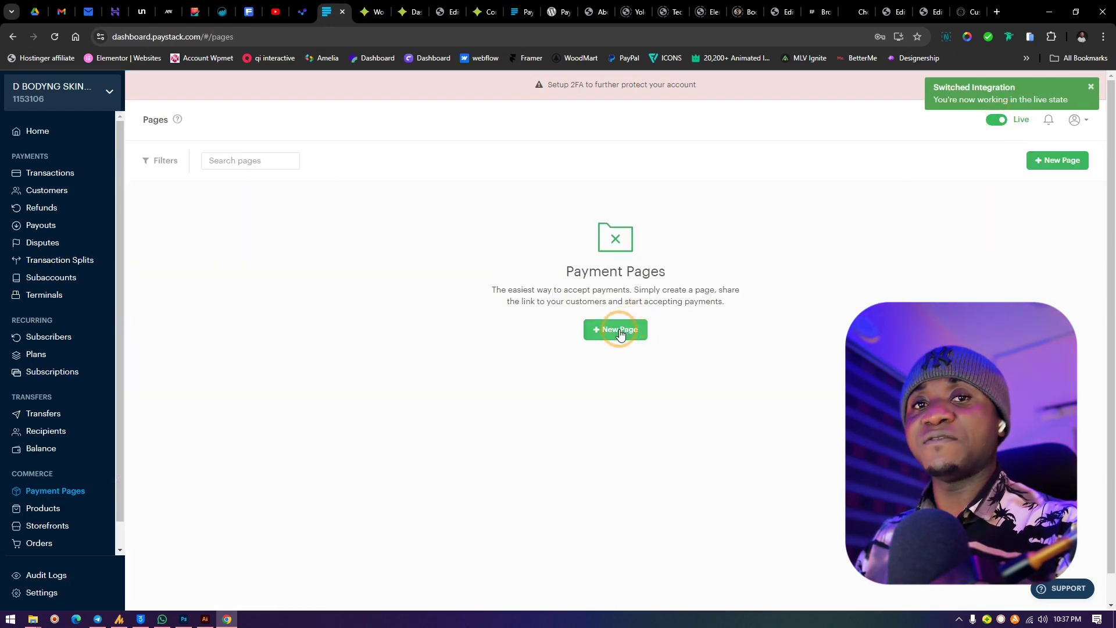
{"action": "left_click", "coordinate": [997, 120]}
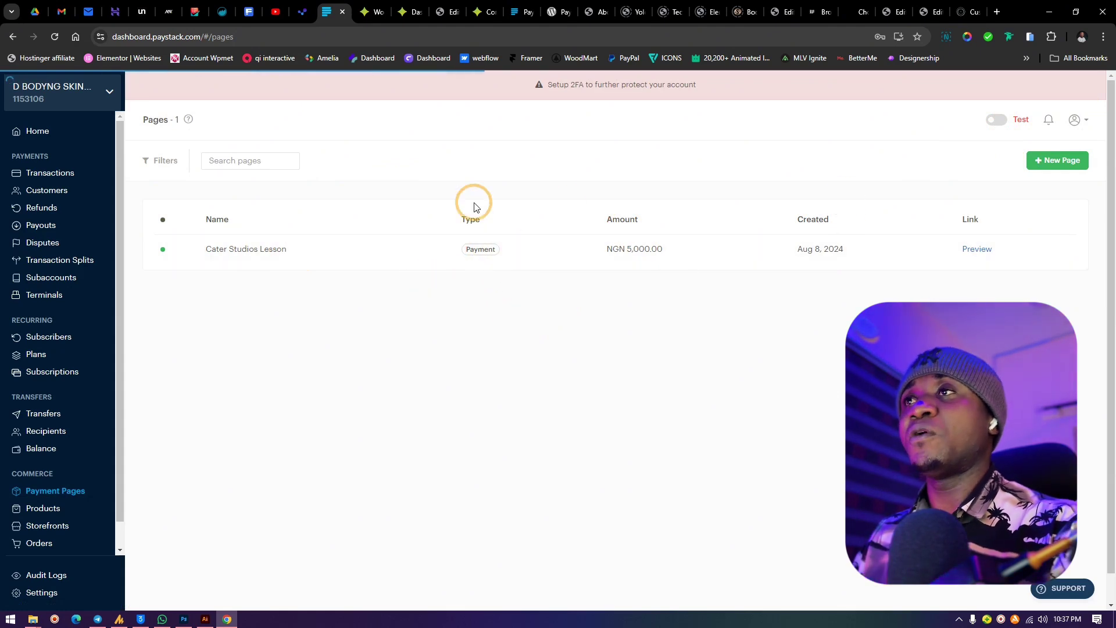
{"action": "left_click", "coordinate": [522, 12]}
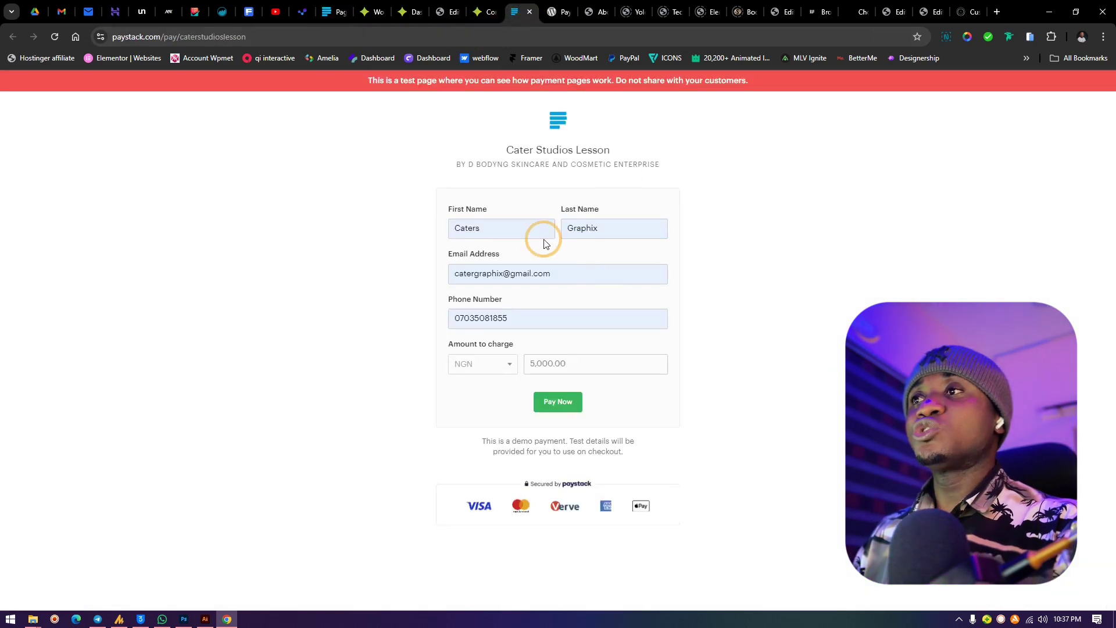
Step: View the Purchase Now button on the dbodyng.shop contact page, then go to the Elementor editor
{"action": "left_click", "coordinate": [483, 12]}
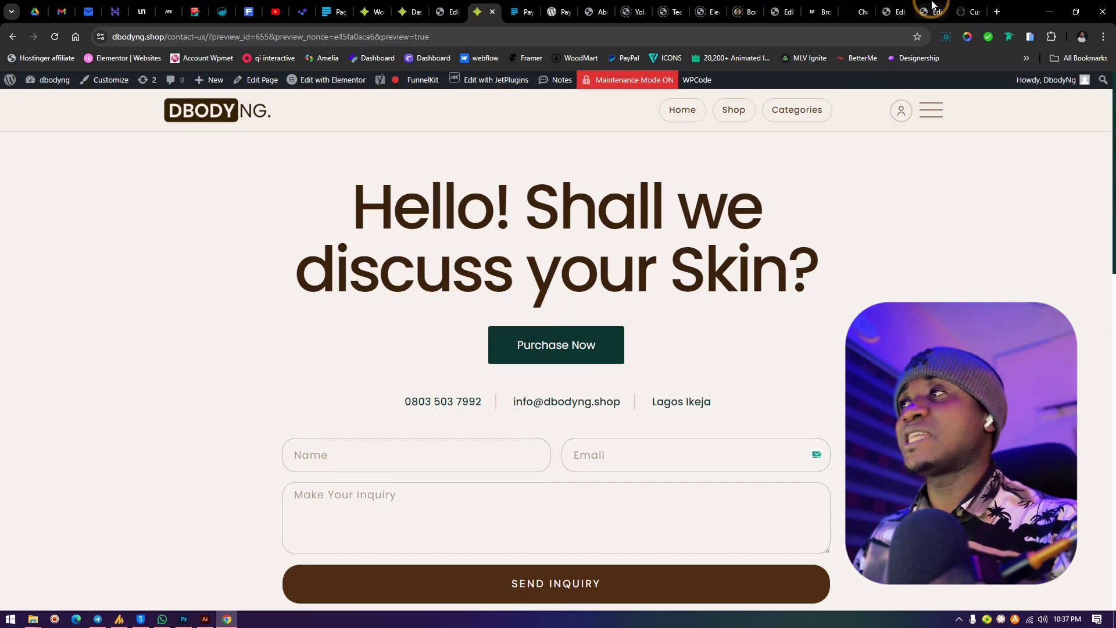
{"action": "left_click", "coordinate": [929, 11]}
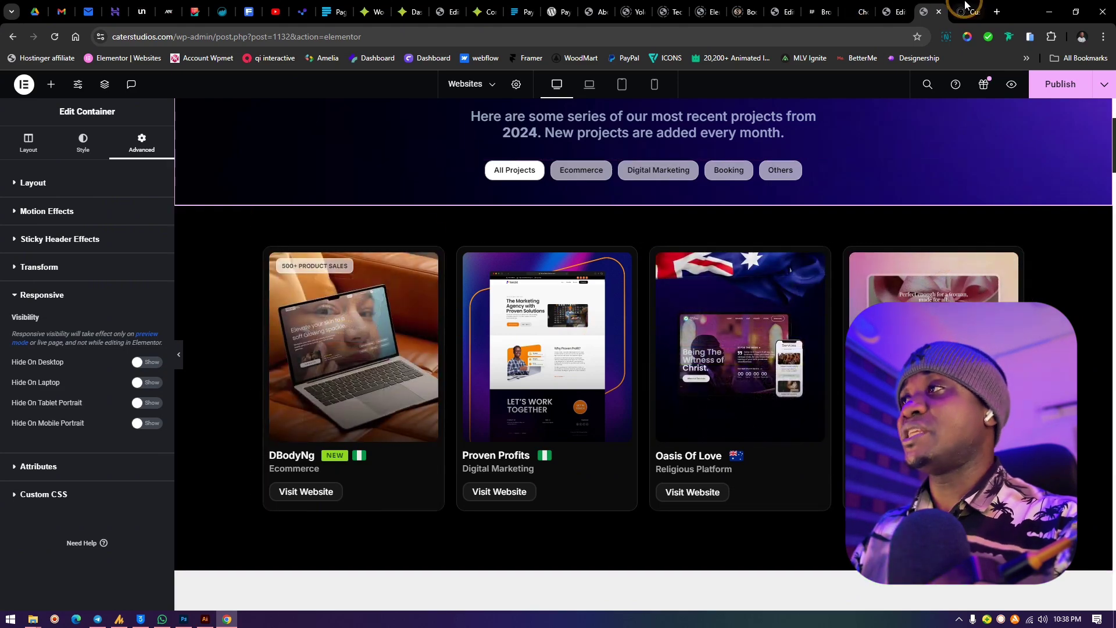
{"action": "left_click", "coordinate": [855, 7]}
{"action": "left_click", "coordinate": [925, 11]}
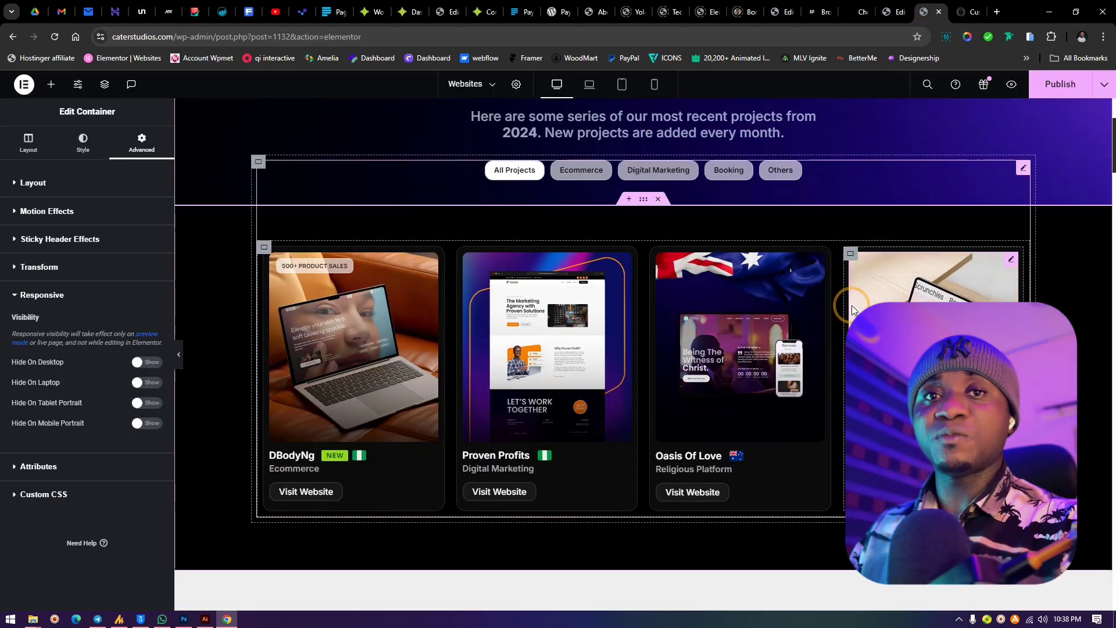